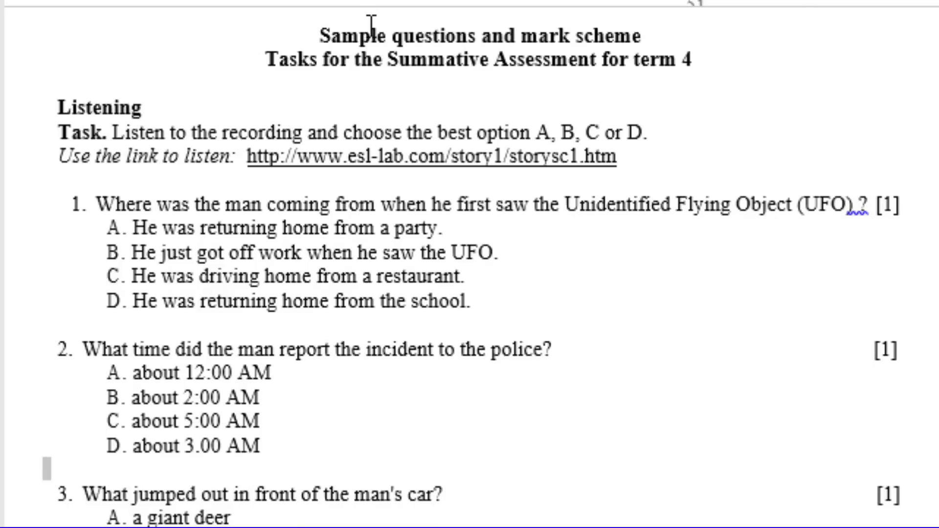
# Select parts of the term 4 worksheet title and the Listening heading, then clear the selection
pyautogui.moveTo(370, 24); pyautogui.dragTo(602, 59)
pyautogui.click(626, 65)
pyautogui.doubleClick(662, 61)
pyautogui.doubleClick(122, 106)
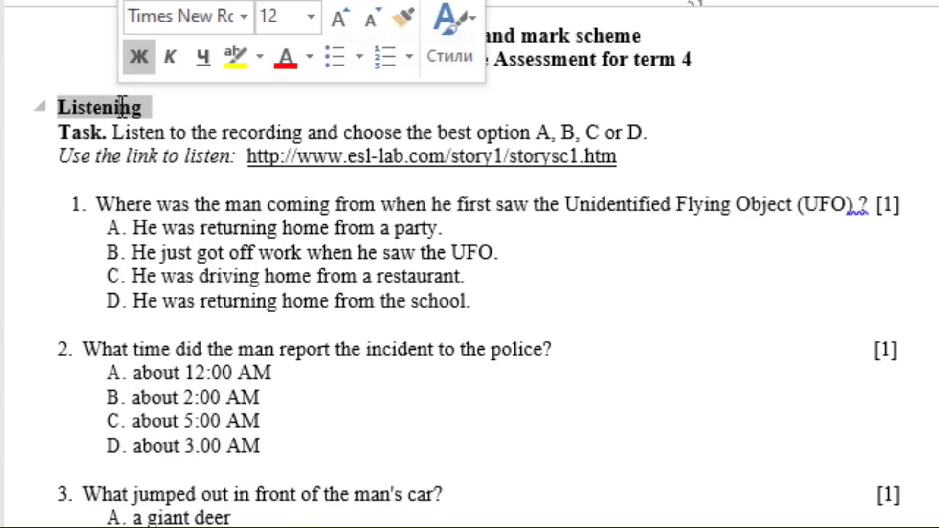
pyautogui.click(146, 132)
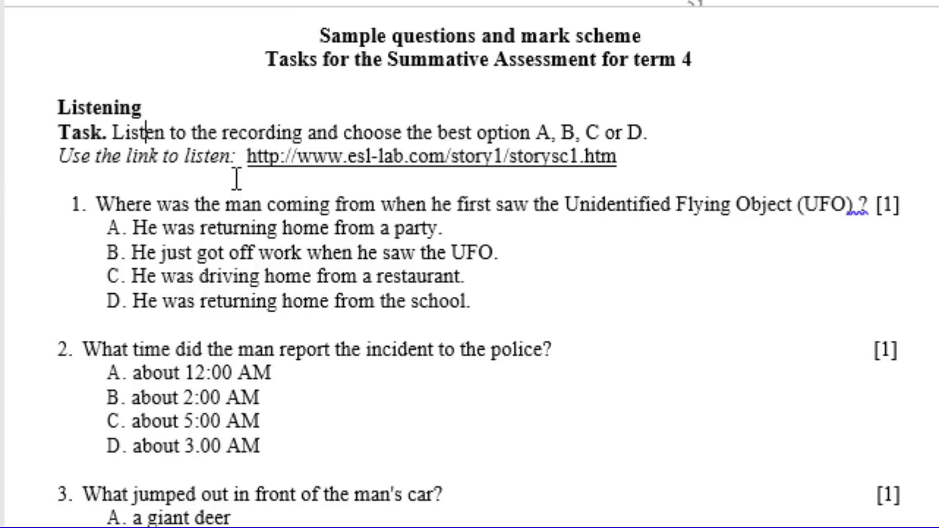
# Open the listening exercise page, play the UFO conversation and scroll through its transcript
pyautogui.keyDown('ctrl'); pyautogui.click(355, 162); pyautogui.keyUp('ctrl')
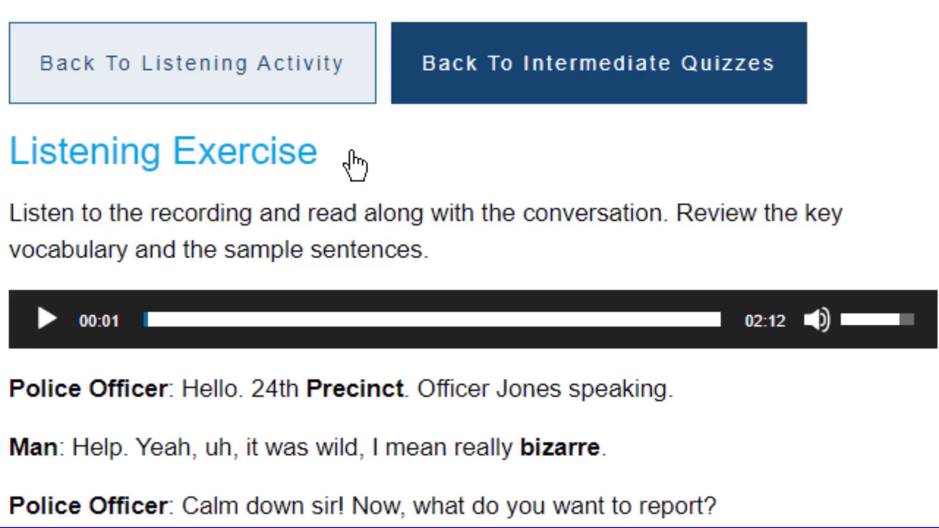
pyautogui.click(47, 320)
pyautogui.scroll(-5, 282, 243)
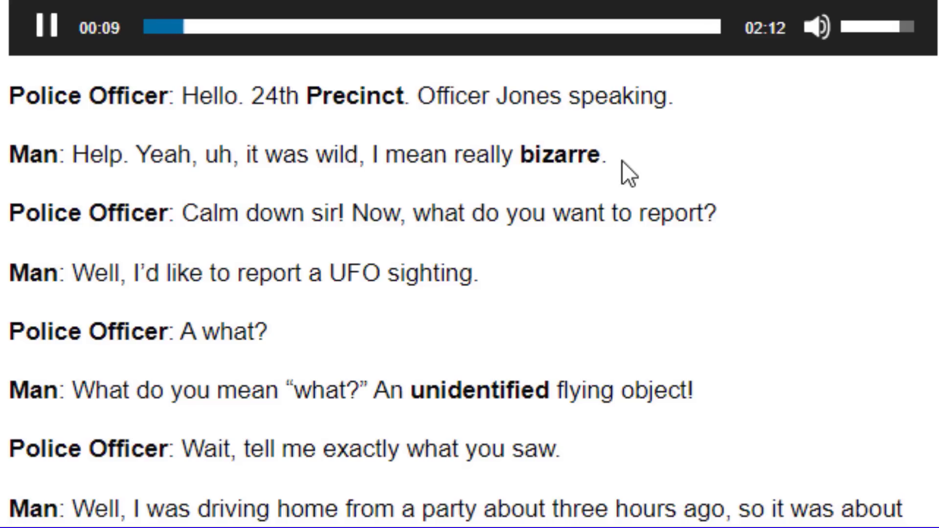
pyautogui.scroll(-3, 623, 162)
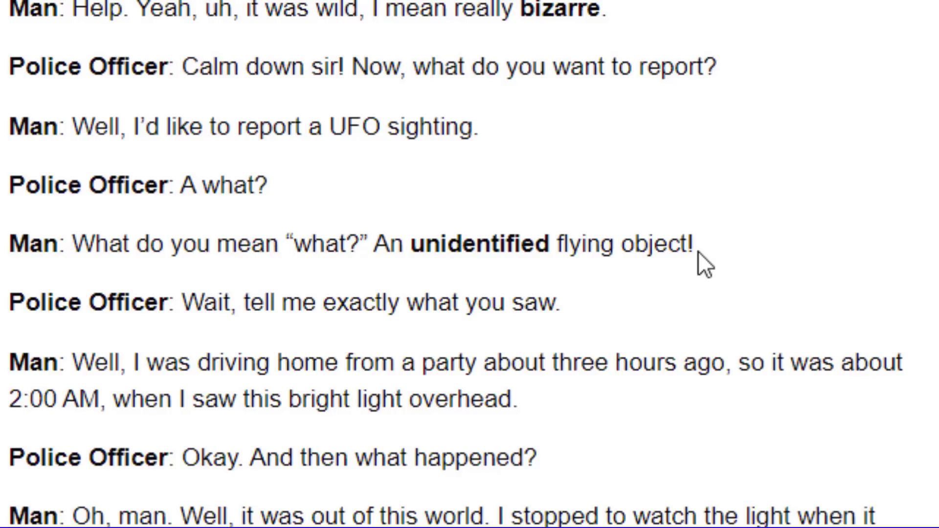
pyautogui.scroll(-3, 700, 259)
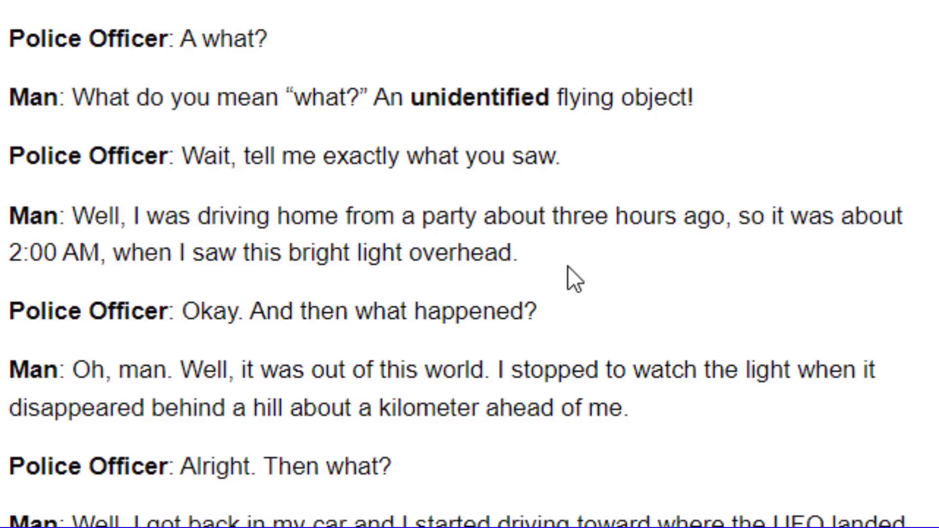
pyautogui.scroll(-5, 568, 267)
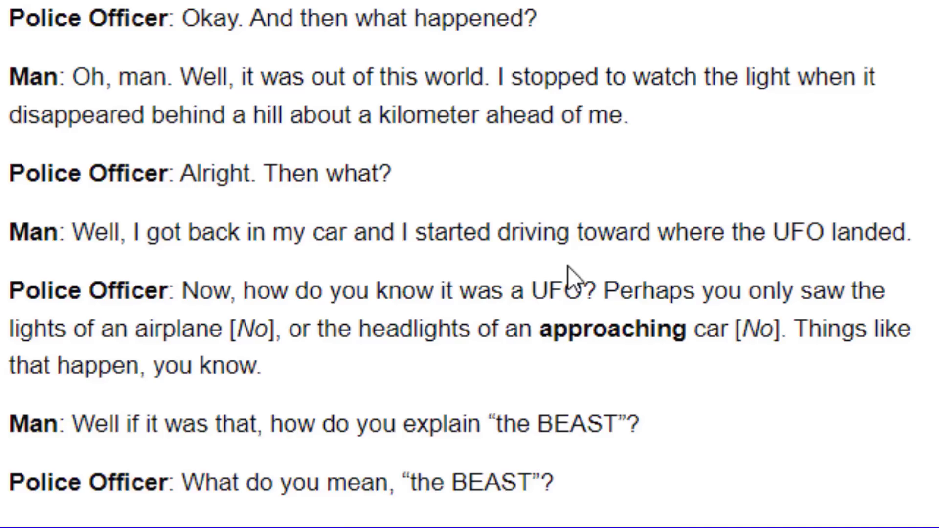
pyautogui.scroll(-5, 451, 300)
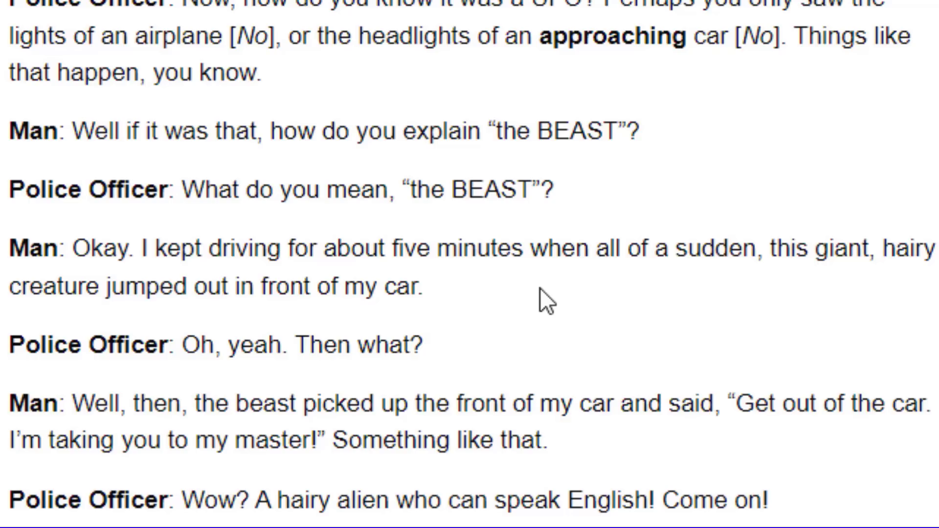
# Scroll down through the rest of the UFO transcript to the therapist line
pyautogui.scroll(-3, 540, 289)
pyautogui.scroll(-3, 540, 288)
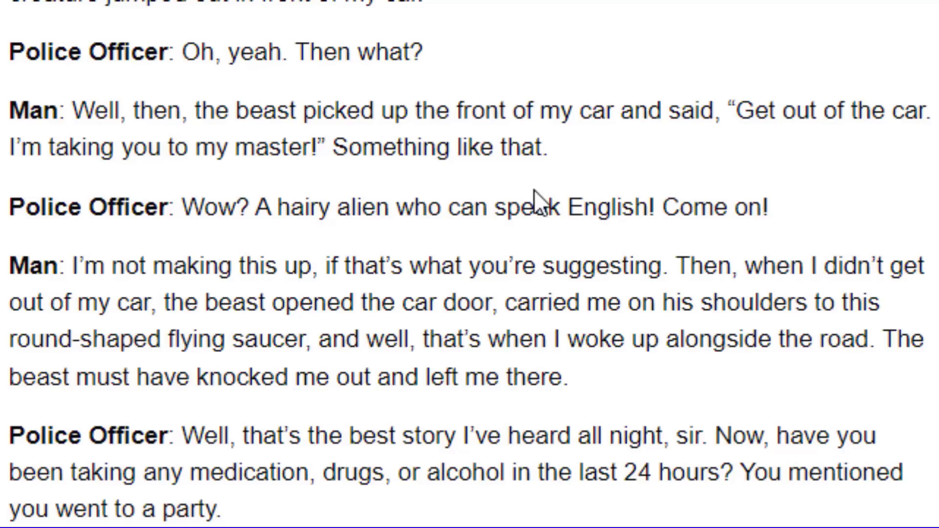
pyautogui.scroll(-3, 536, 195)
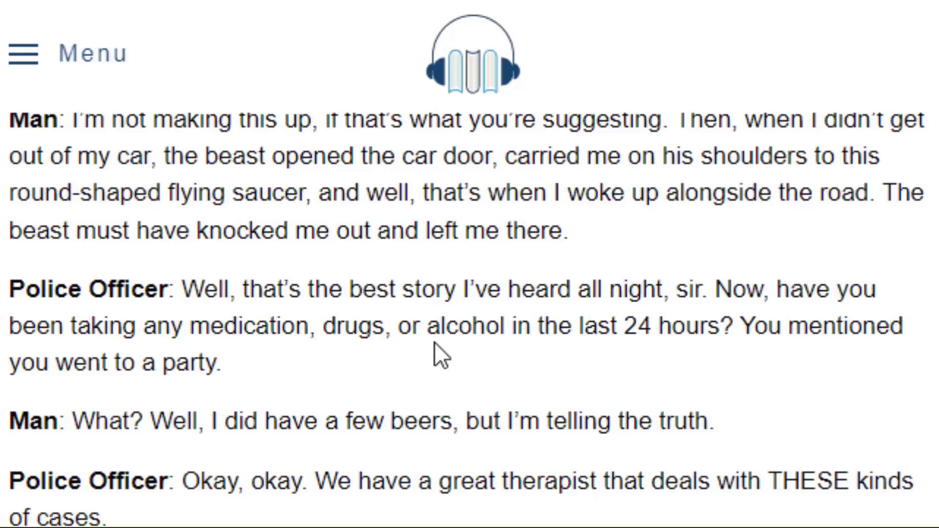
pyautogui.scroll(-3, 434, 342)
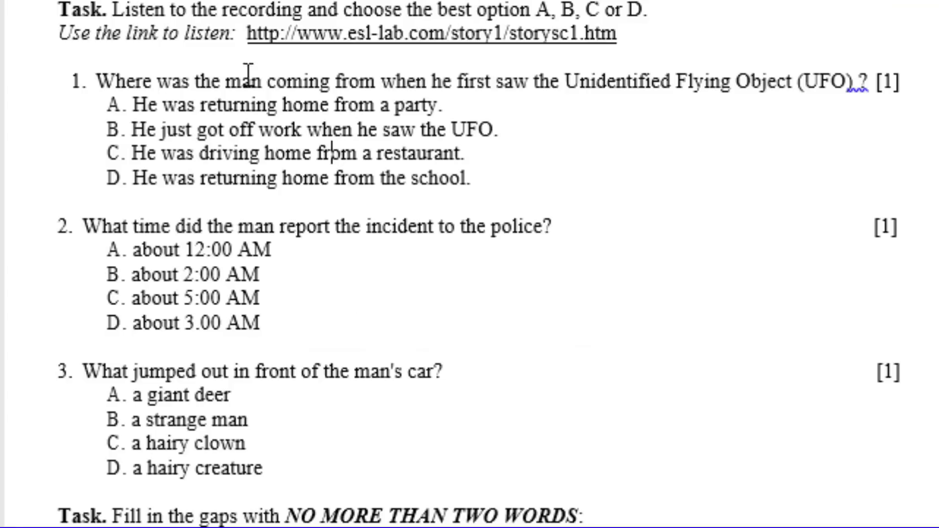
# Highlight option A of listening question 1 in yellow
pyautogui.moveTo(228, 80); pyautogui.dragTo(309, 81)
pyautogui.moveTo(356, 56); pyautogui.dragTo(874, 81)
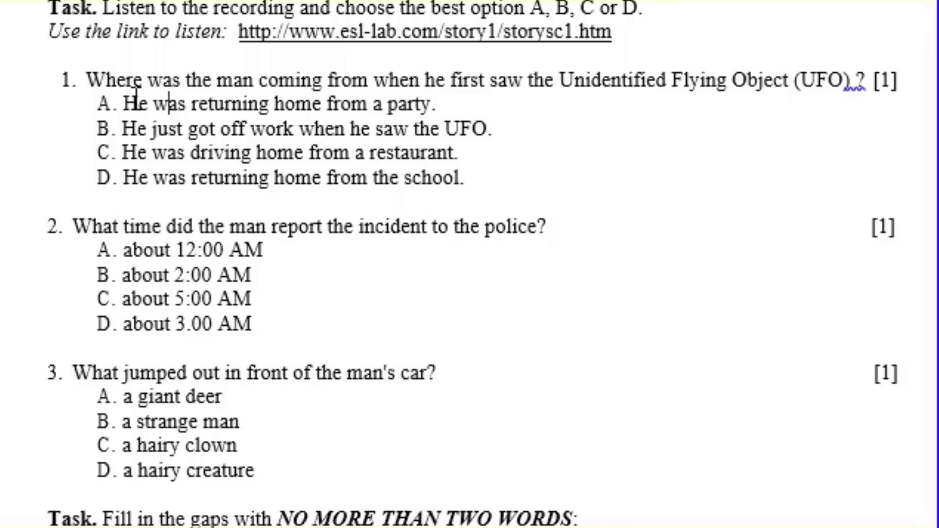
pyautogui.moveTo(123, 102); pyautogui.dragTo(470, 101)
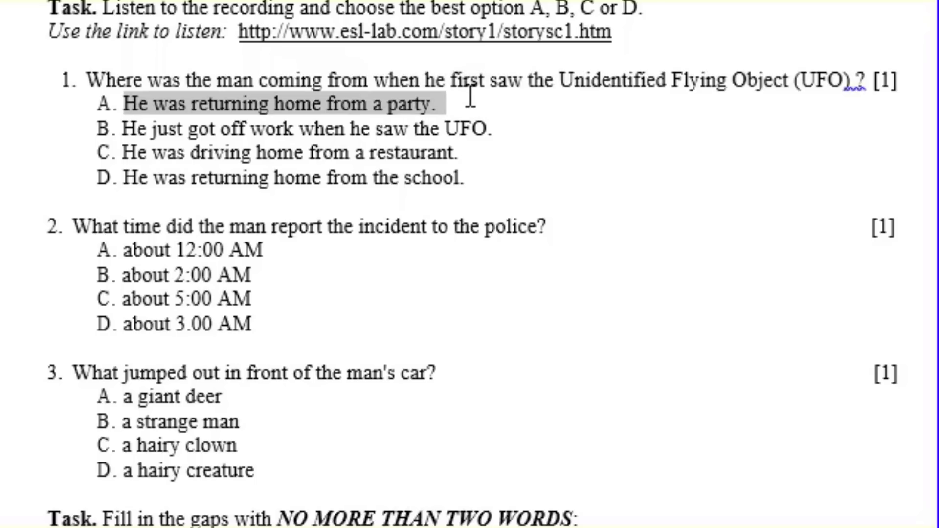
pyautogui.click(584, 45)
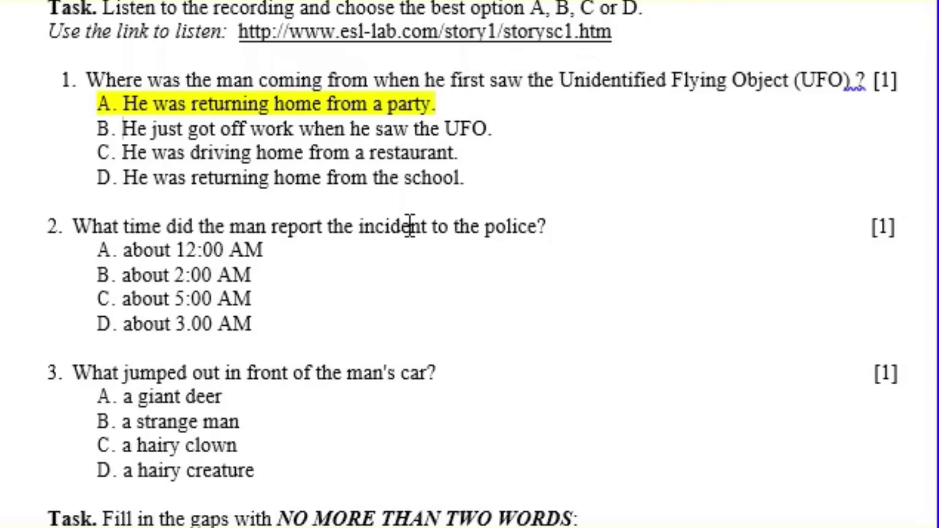
pyautogui.scroll(-1, 409, 225)
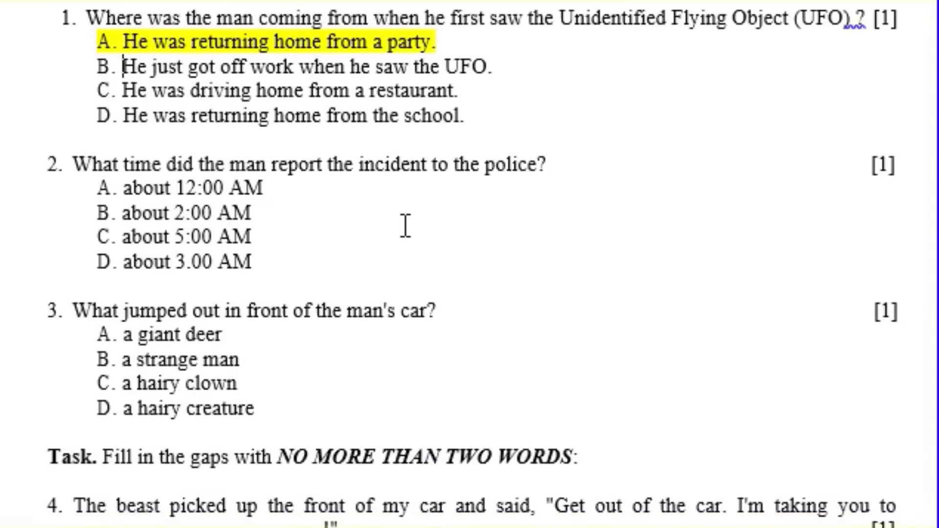
pyautogui.scroll(-3, 367, 196)
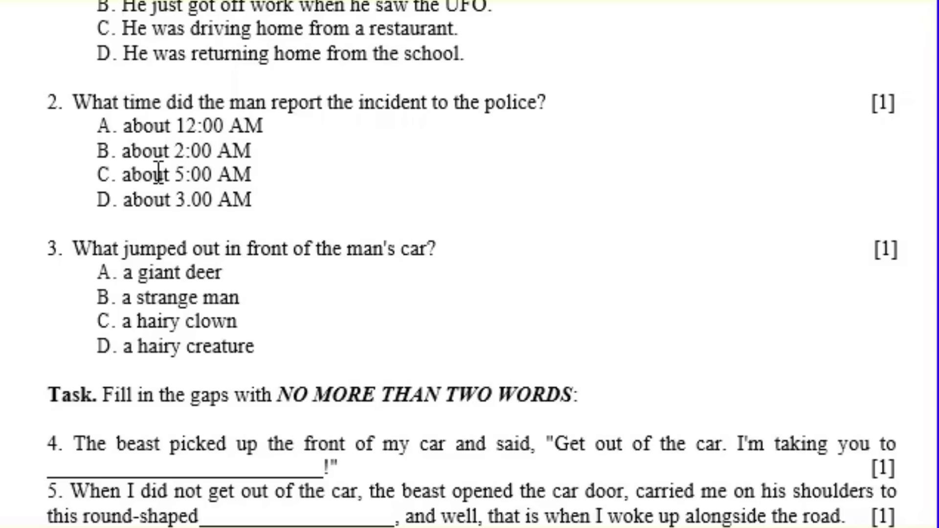
# Highlight '5:00 AM' in question 2 and 'hairy creature' in question 3 in yellow
pyautogui.moveTo(159, 174); pyautogui.dragTo(349, 169)
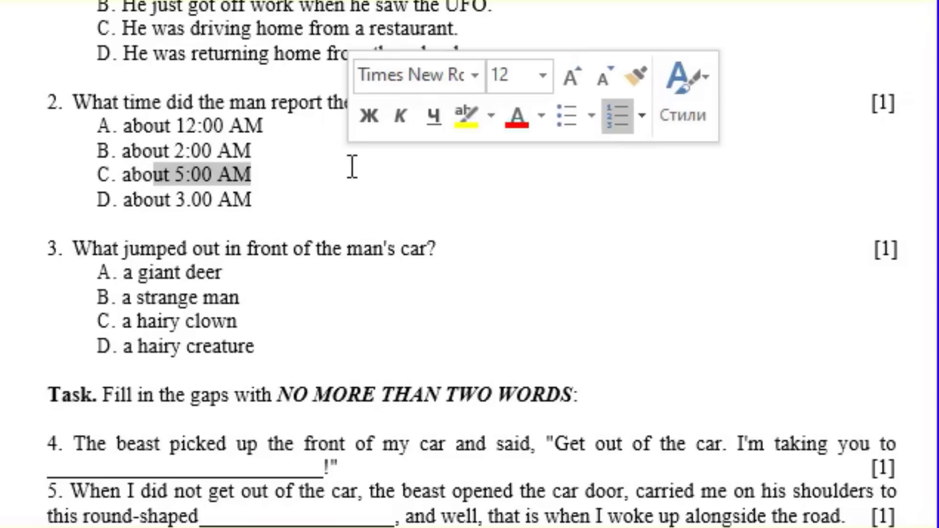
pyautogui.click(466, 116)
pyautogui.scroll(-3, 230, 161)
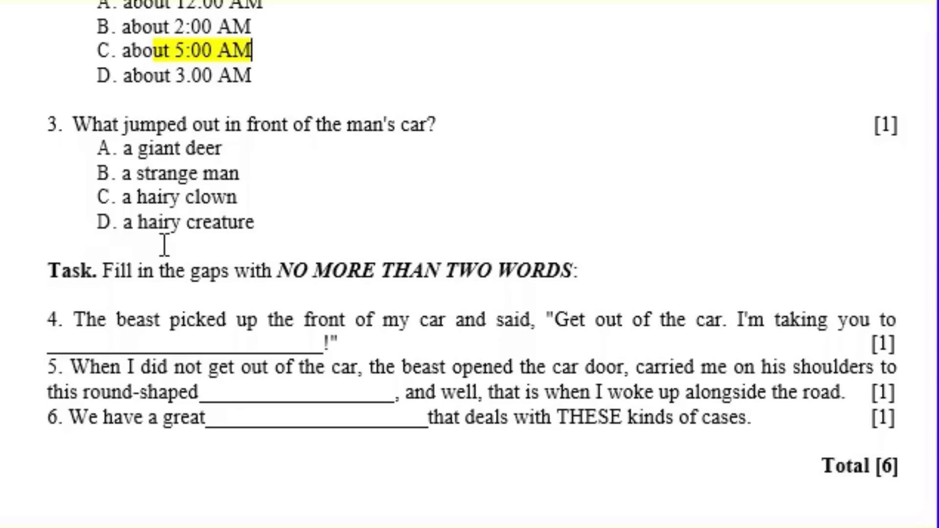
pyautogui.moveTo(164, 220); pyautogui.dragTo(252, 222)
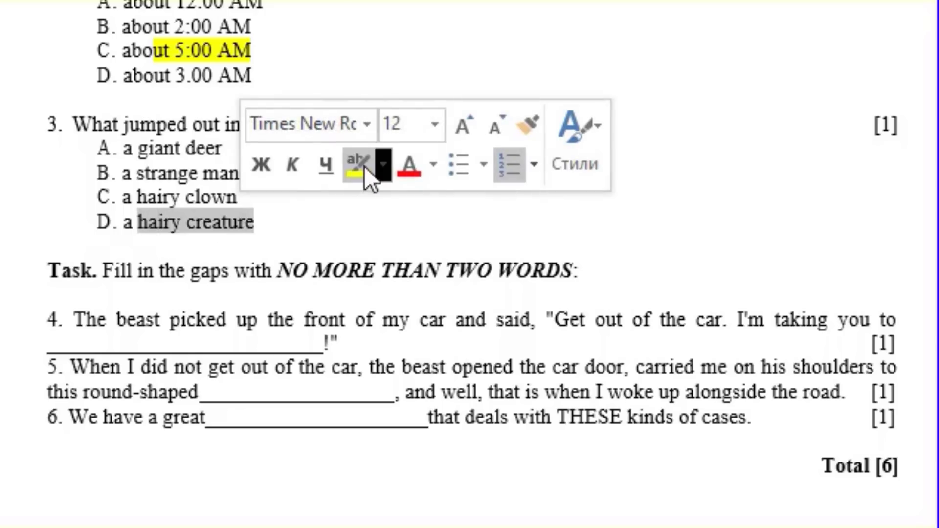
pyautogui.click(362, 164)
pyautogui.scroll(-2, 303, 222)
pyautogui.scroll(-2, 303, 223)
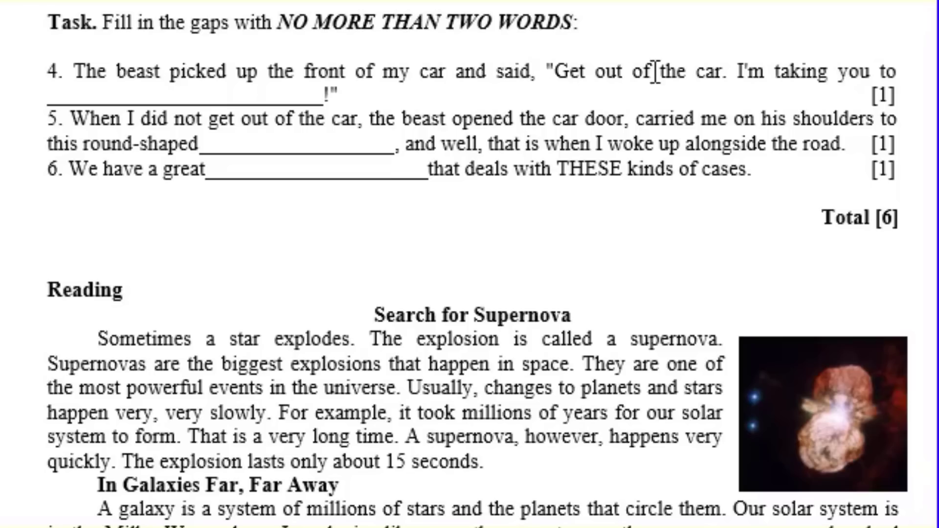
# Fill gap 4 with 'my master' and gap 5 with 'flying sauser', removing the blank underline
pyautogui.click(67, 100)
pyautogui.write('m')
pyautogui.write('y ma')
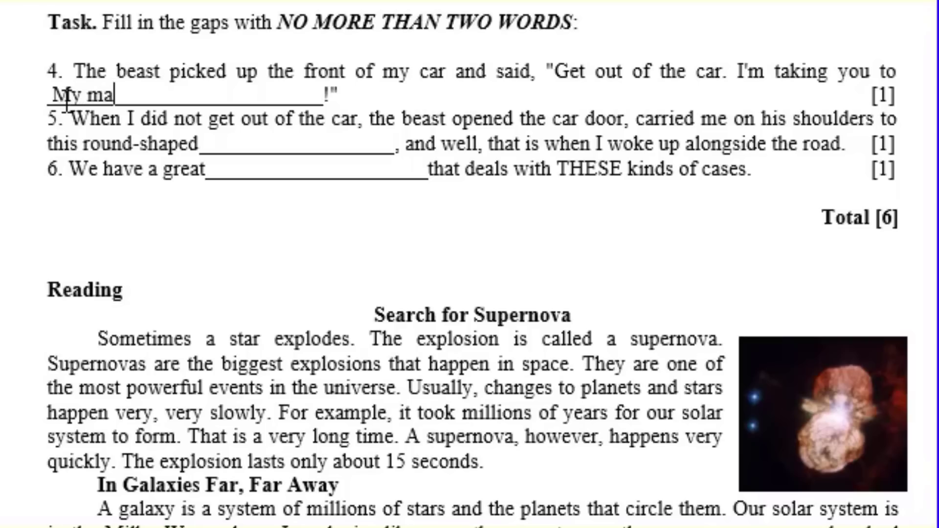
pyautogui.write('ster')
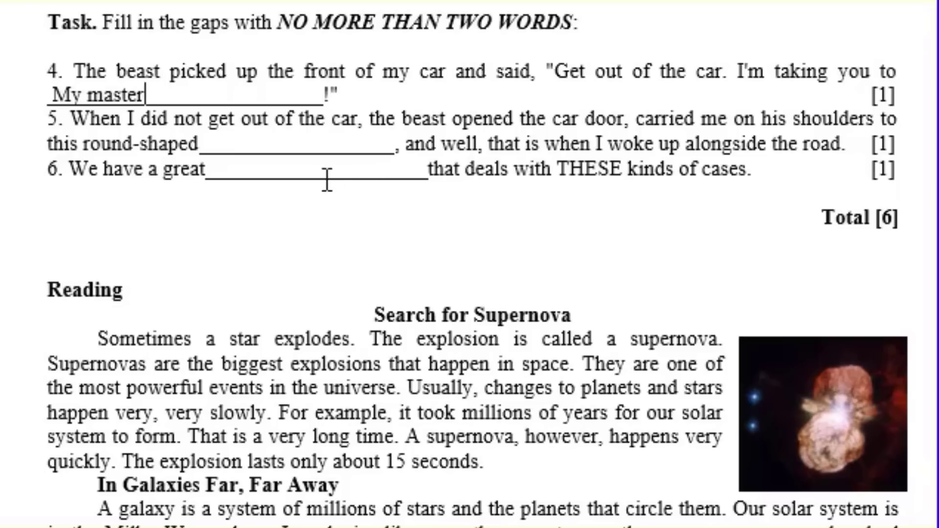
pyautogui.click(215, 146)
pyautogui.write('g')
pyautogui.press('BackSpace')
pyautogui.write('f')
pyautogui.write('l')
pyautogui.press('Right')
pyautogui.press('BackSpace')
pyautogui.press('BackSpace')
pyautogui.write('f')
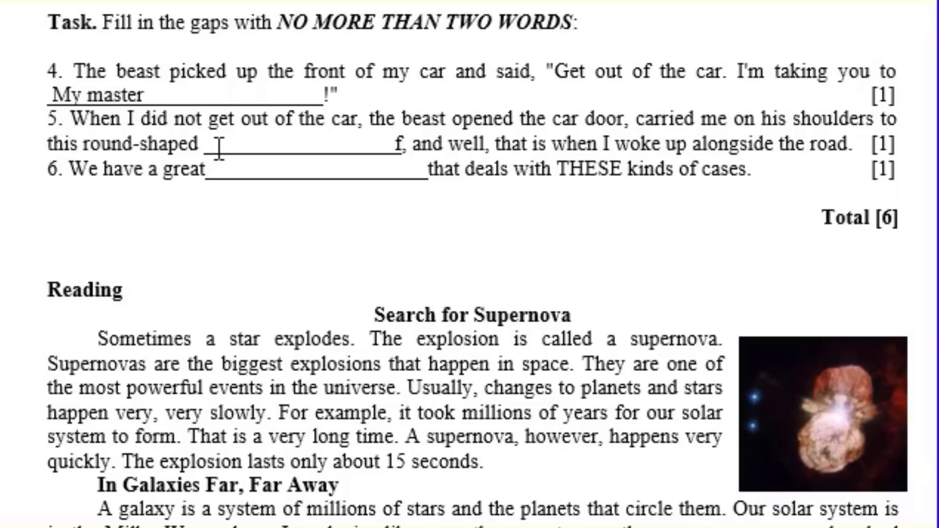
pyautogui.write('ly')
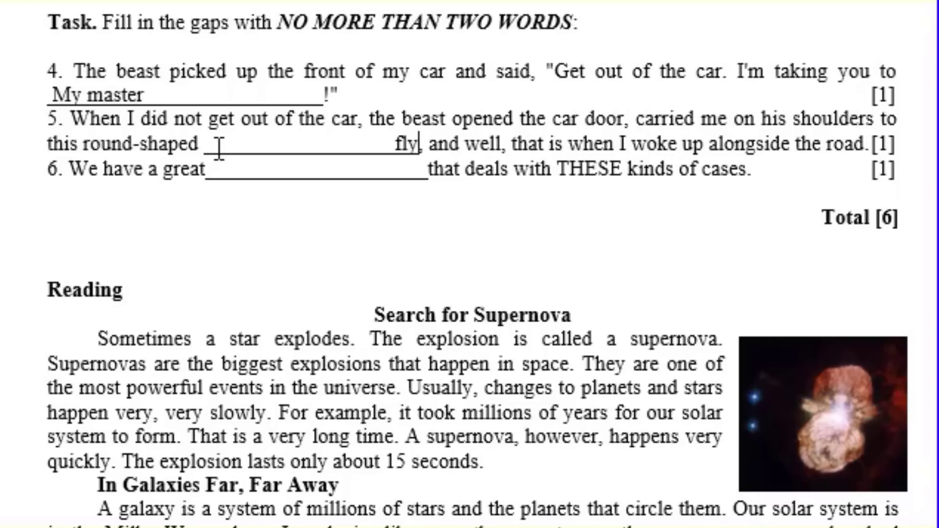
pyautogui.write('i')
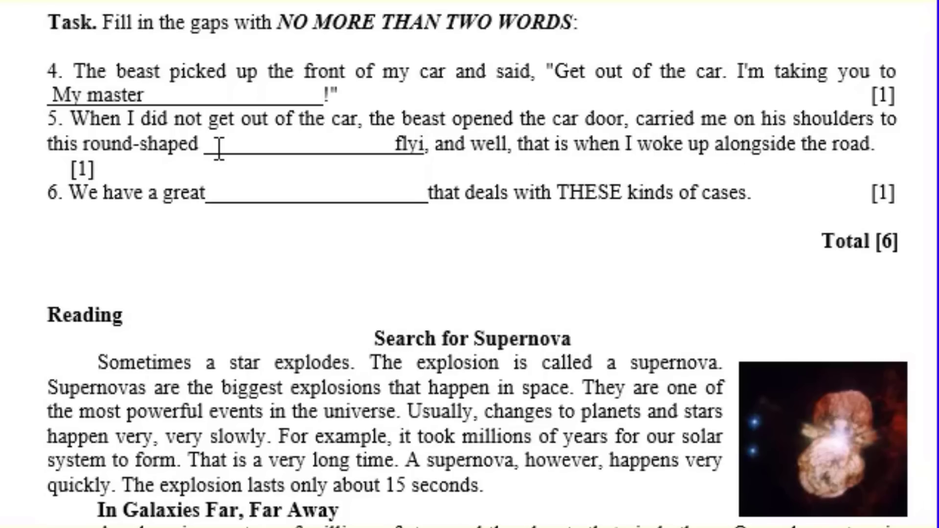
pyautogui.write('ng sau')
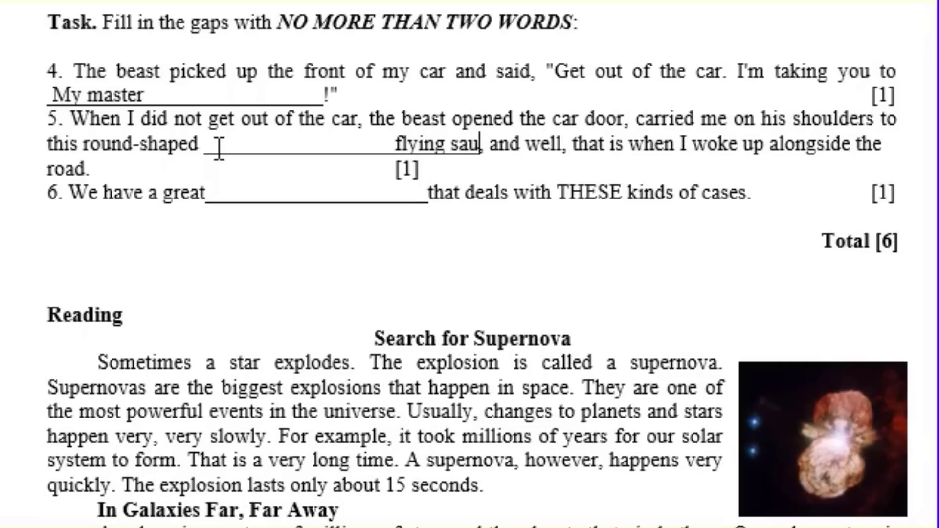
pyautogui.write('ser')
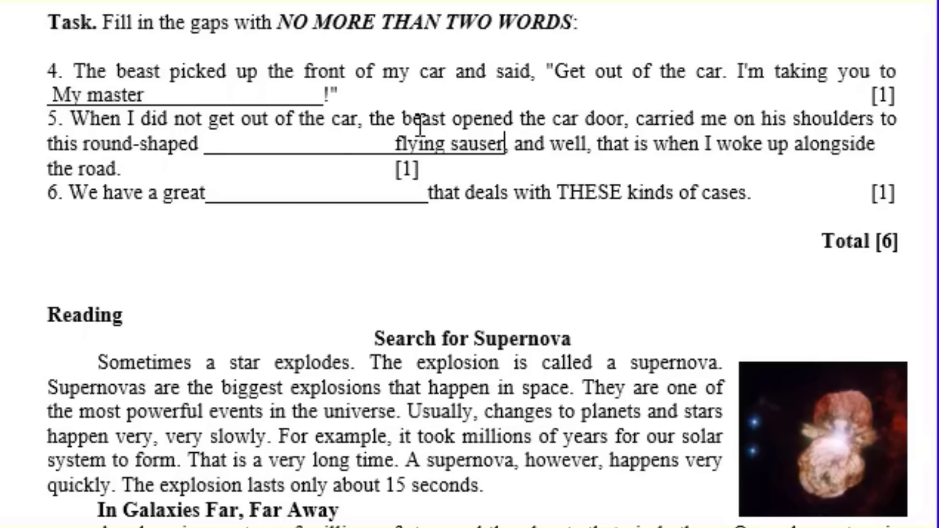
pyautogui.click(394, 145)
pyautogui.press('BackSpace')
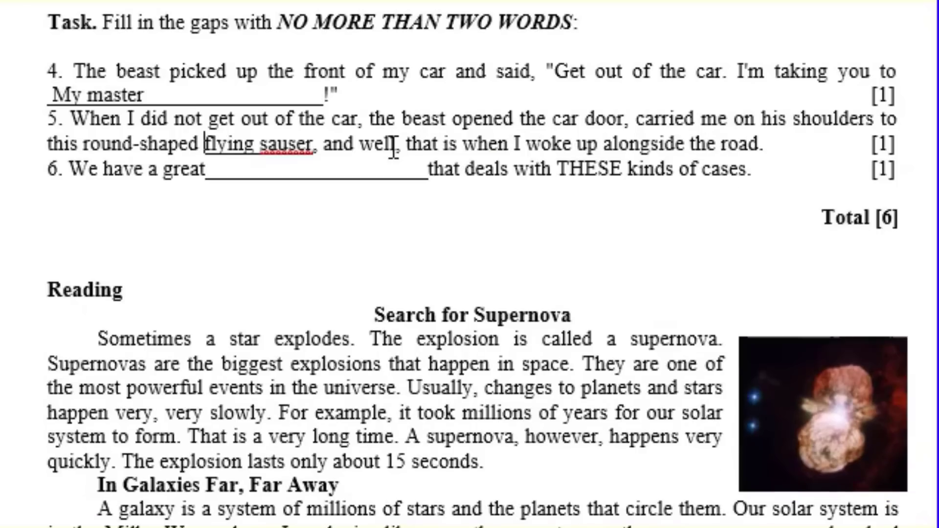
# Type 'Therapist' into gap 6 and delete the empty underlined blank before it
pyautogui.click(216, 174)
pyautogui.hotkey('ctrl', 'shift', 'Right')
pyautogui.press('Right')
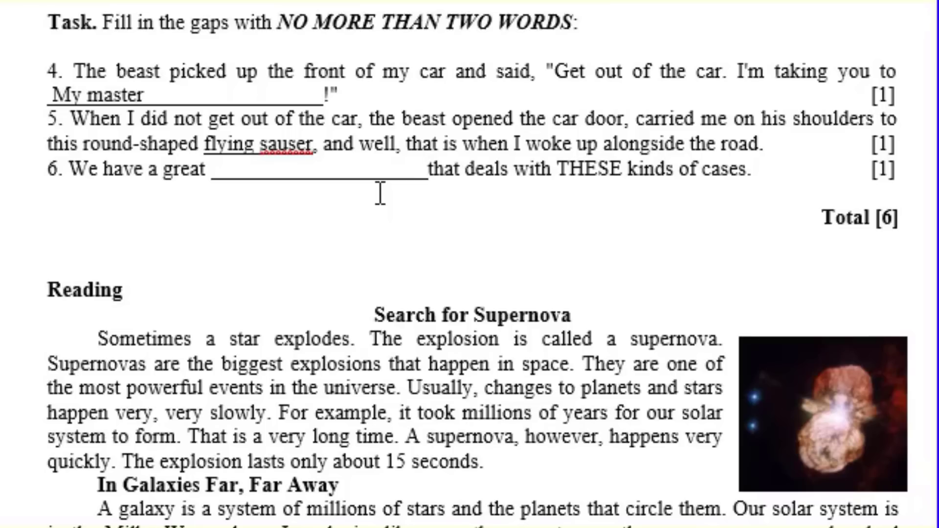
pyautogui.write('Th')
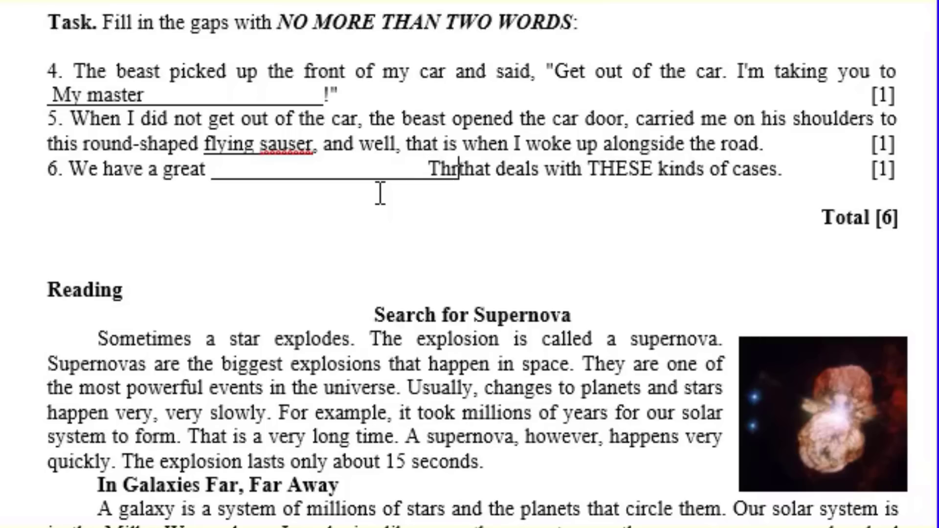
pyautogui.write('er')
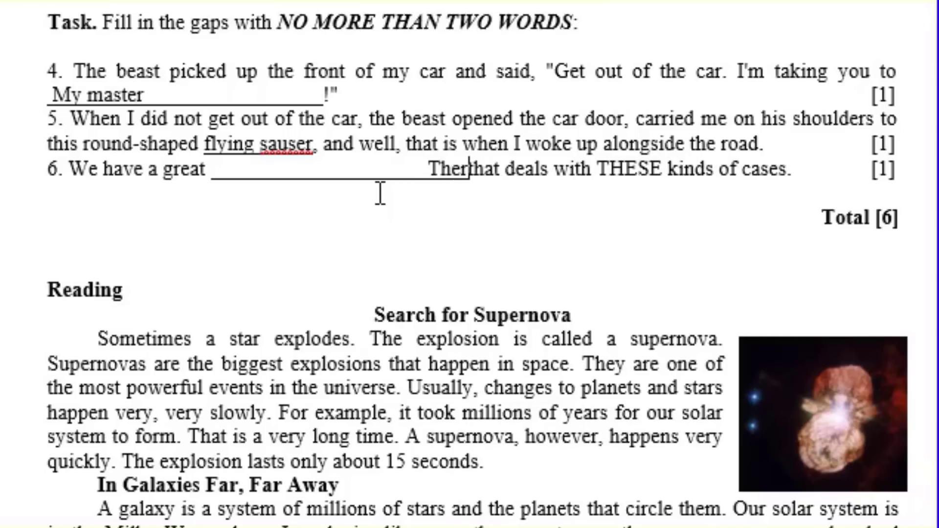
pyautogui.write('apist')
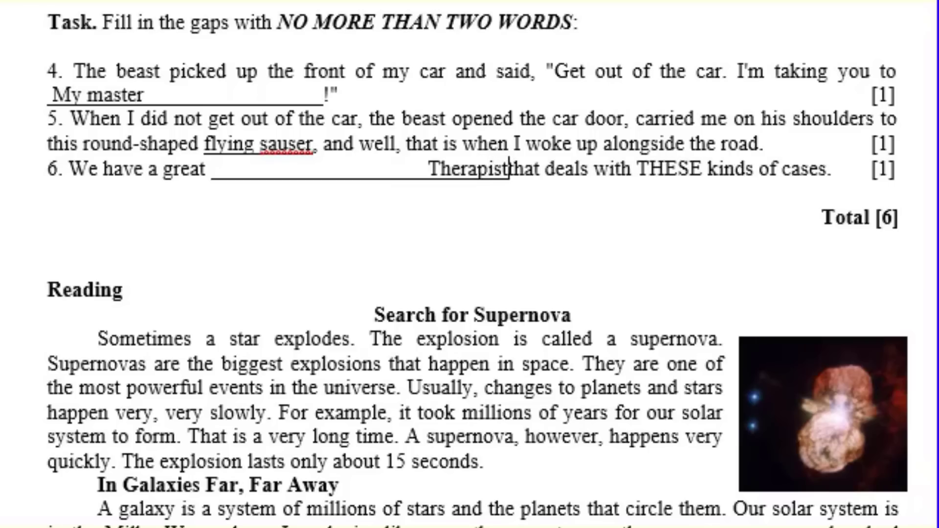
pyautogui.click(428, 171)
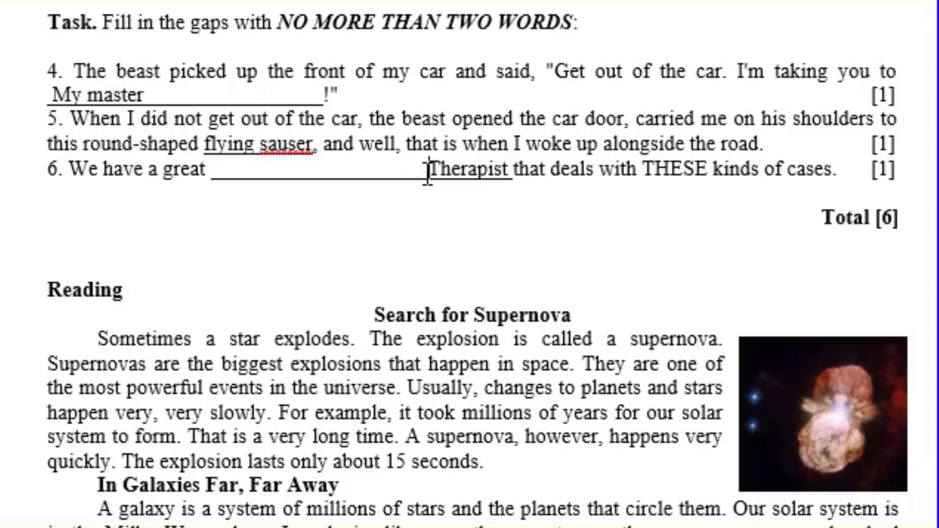
pyautogui.press('BackSpace')
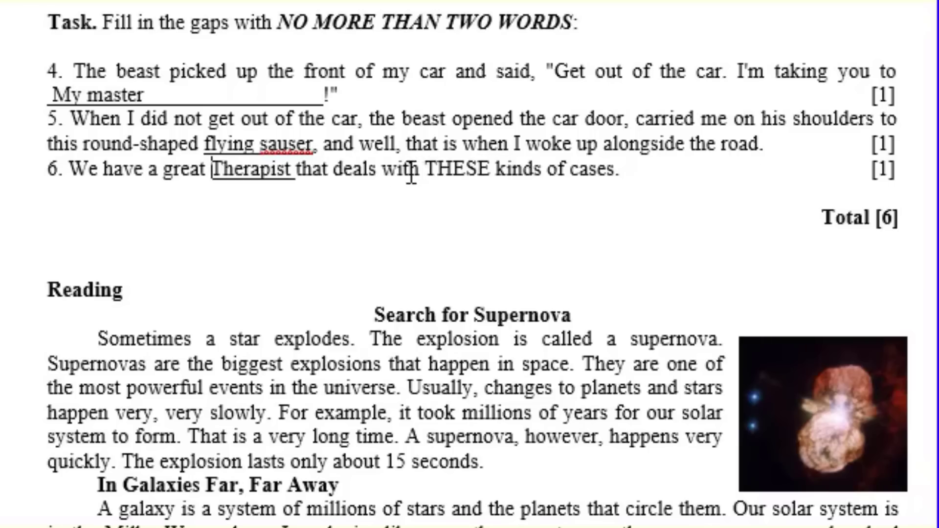
pyautogui.scroll(-3, 409, 171)
pyautogui.scroll(-2, 411, 172)
pyautogui.scroll(-1, 412, 174)
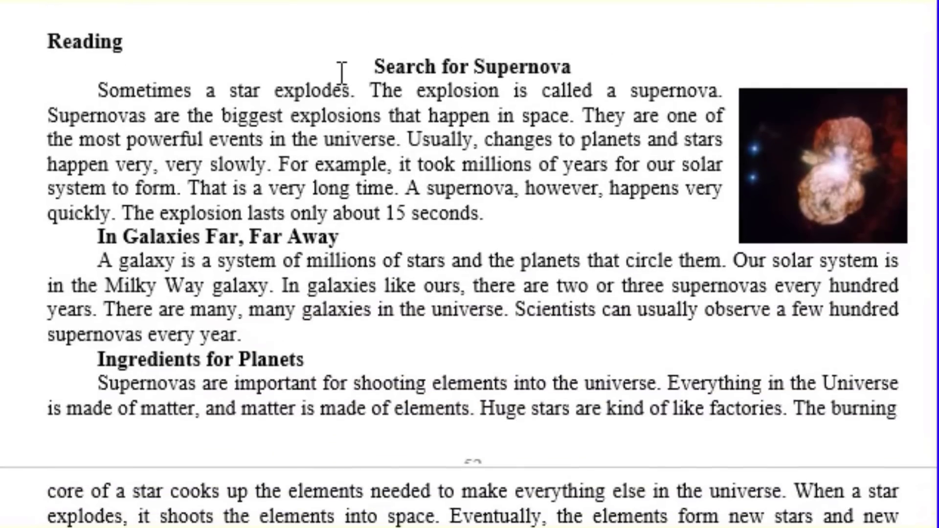
pyautogui.moveTo(342, 74); pyautogui.dragTo(432, 429)
pyautogui.click(283, 237)
pyautogui.scroll(-2, 286, 242)
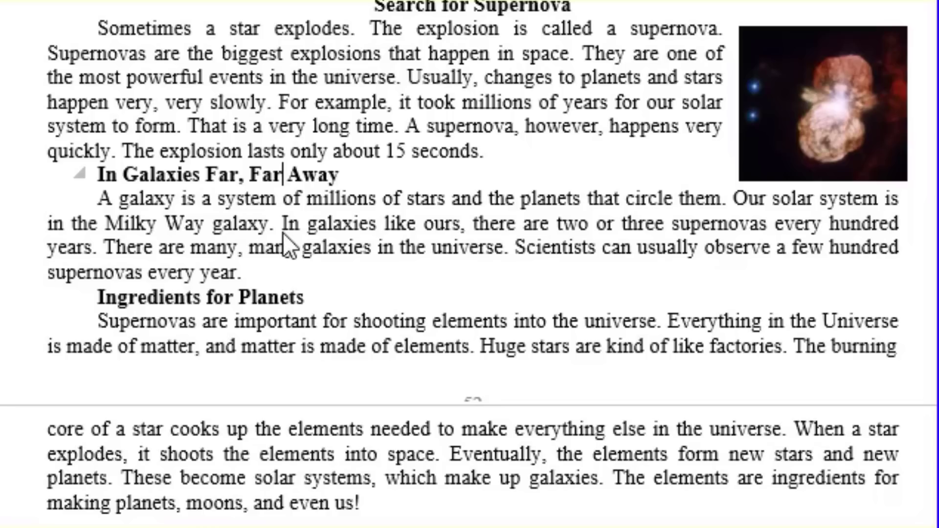
pyautogui.press('Down')
pyautogui.press('Down')
pyautogui.press('Down')
pyautogui.press('End')
pyautogui.scroll(-2, 261, 246)
pyautogui.scroll(-2, 261, 246)
# Highlight option C of reading question 1 in yellow
pyautogui.scroll(-4, 261, 244)
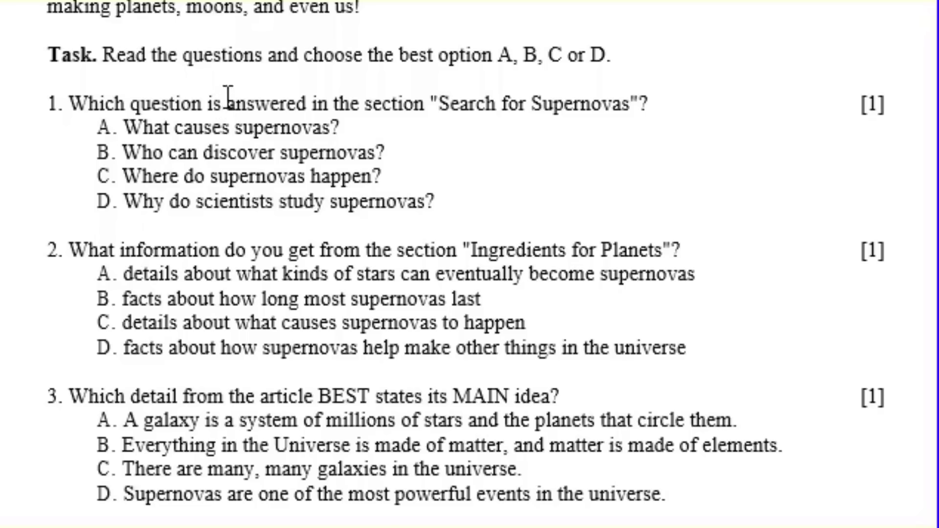
pyautogui.moveTo(409, 55)
pyautogui.mouseDown()
pyautogui.moveTo(488, 45)
pyautogui.moveTo(618, 54)
pyautogui.mouseUp()
pyautogui.click(411, 74)
pyautogui.moveTo(108, 102)
pyautogui.mouseDown()
pyautogui.moveTo(540, 119)
pyautogui.moveTo(592, 104)
pyautogui.mouseUp()
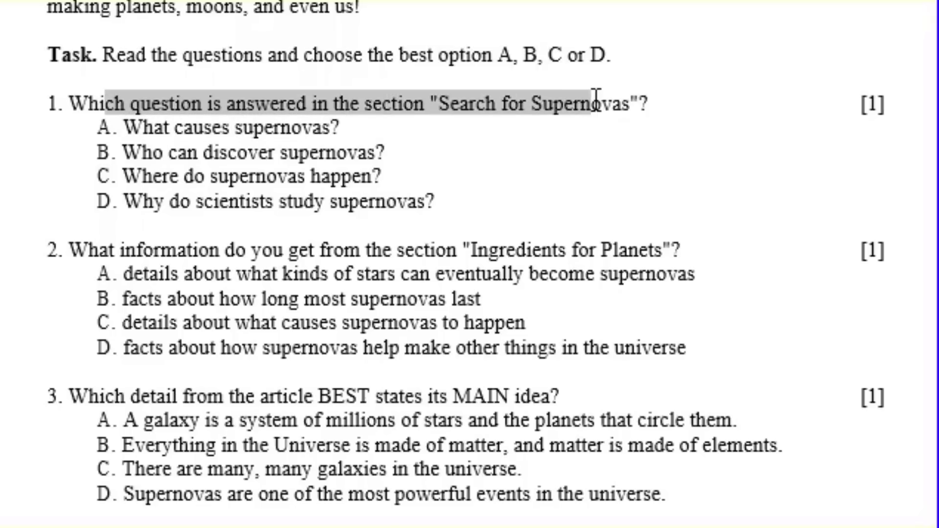
pyautogui.click(401, 174)
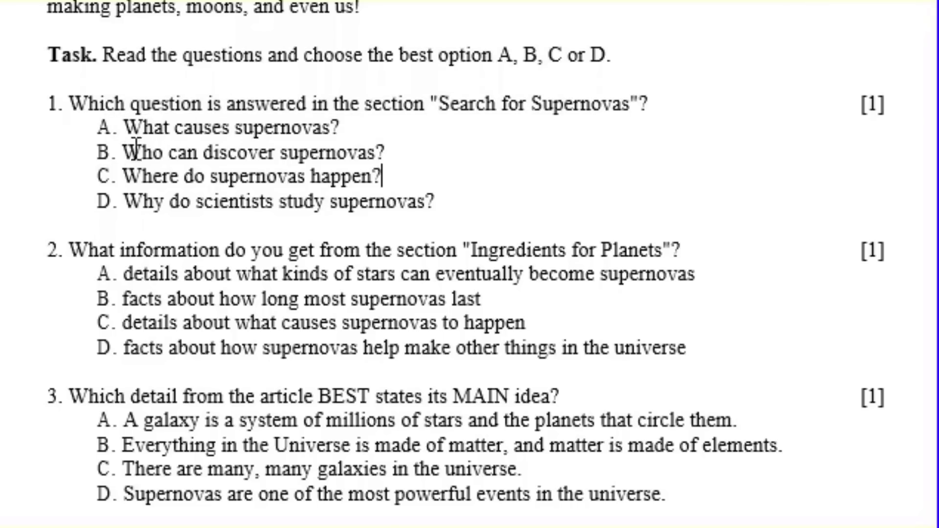
pyautogui.moveTo(123, 176); pyautogui.dragTo(392, 175)
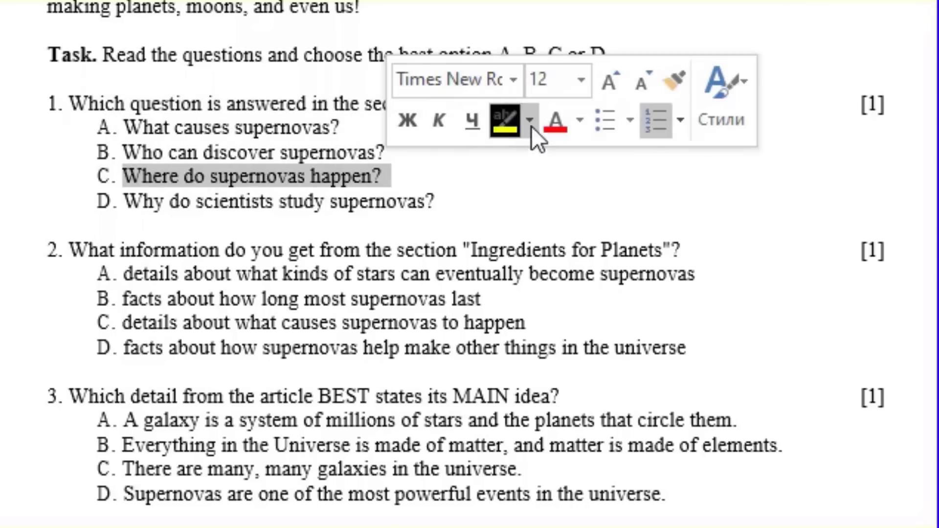
pyautogui.click(507, 120)
pyautogui.scroll(-2, 435, 205)
pyautogui.scroll(-1, 435, 206)
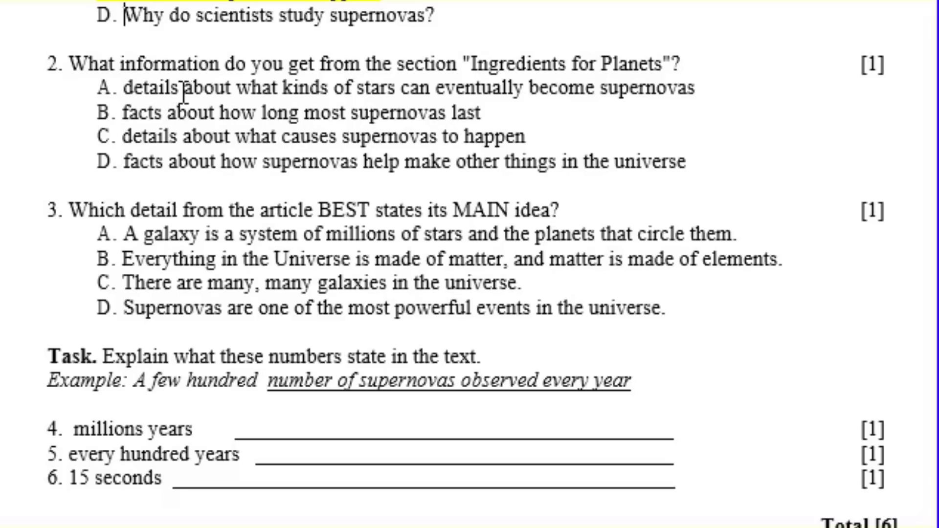
# Highlight option D of reading questions 2 and 3 in yellow
pyautogui.moveTo(128, 161)
pyautogui.mouseDown()
pyautogui.moveTo(672, 187)
pyautogui.moveTo(693, 163)
pyautogui.mouseUp()
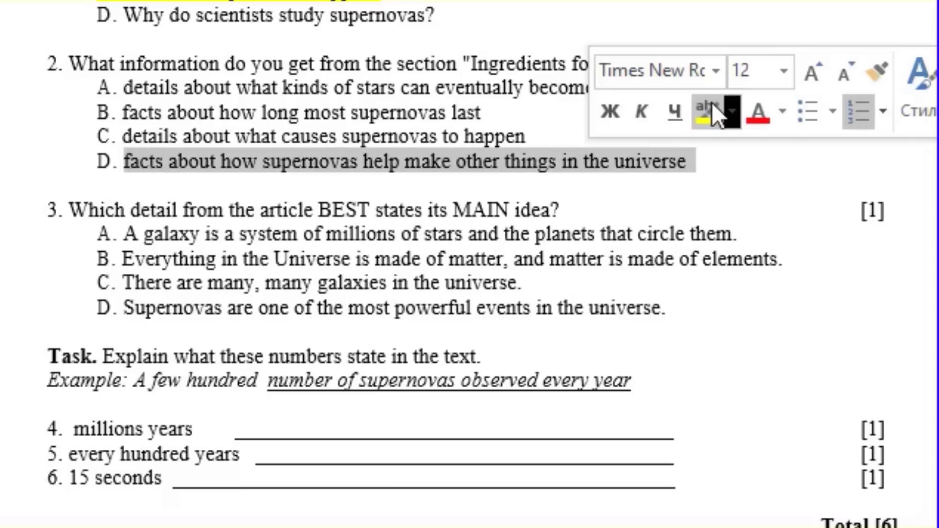
pyautogui.click(717, 115)
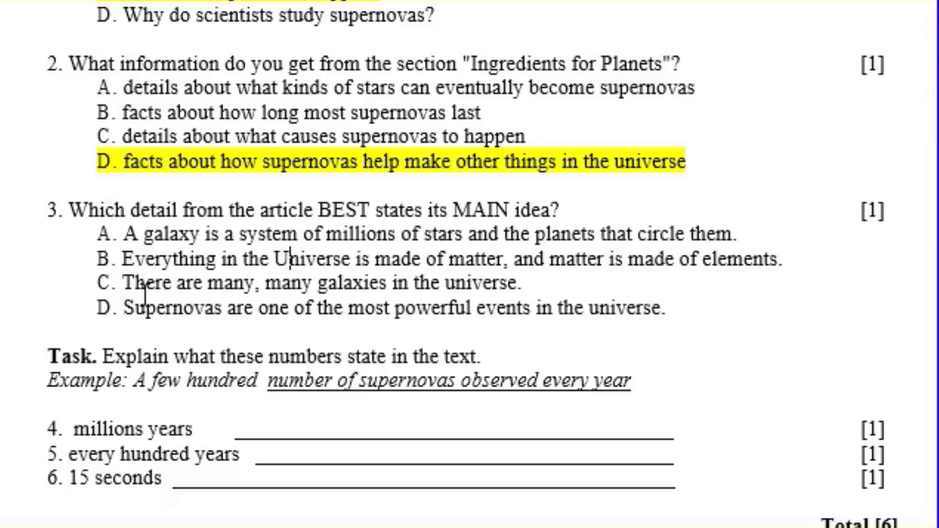
pyautogui.moveTo(211, 299); pyautogui.dragTo(670, 309)
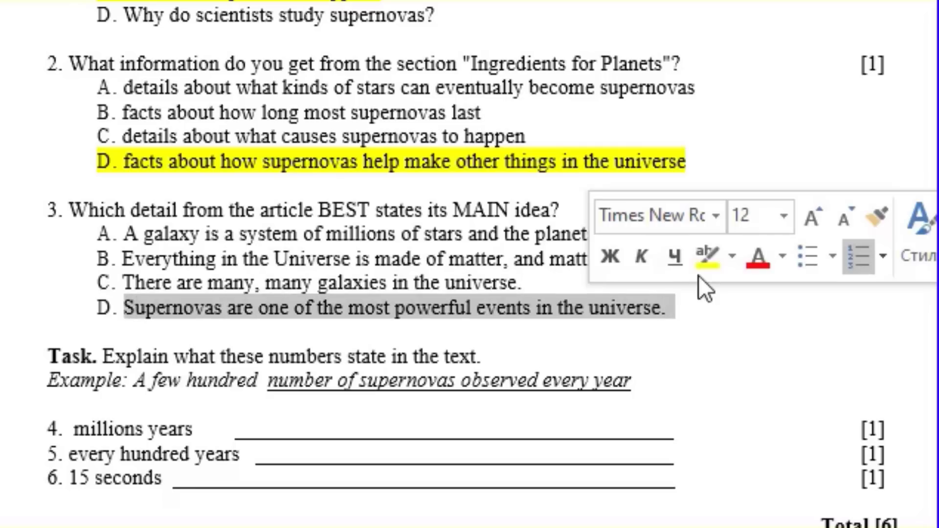
pyautogui.click(707, 257)
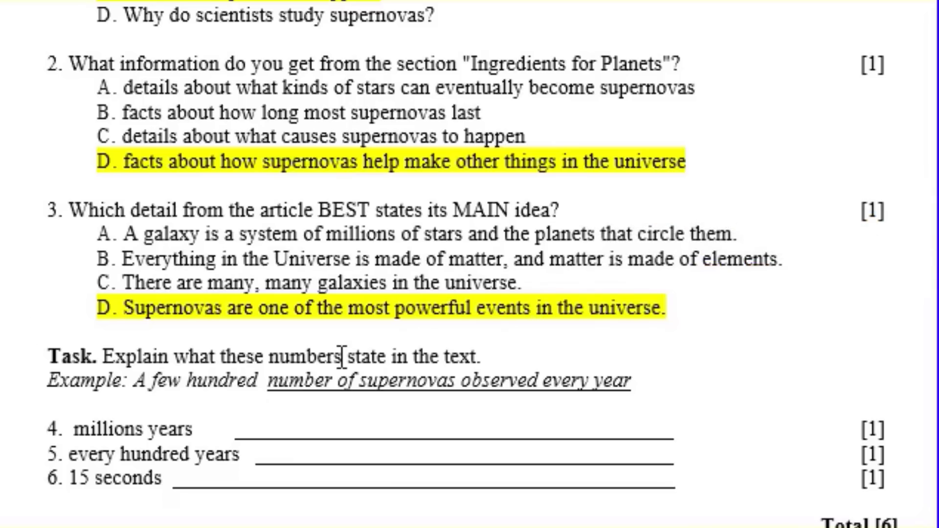
pyautogui.scroll(-1, 343, 359)
# Type 'our solar system took ... to form' on answer line 4 (millions years)
pyautogui.scroll(-1, 318, 343)
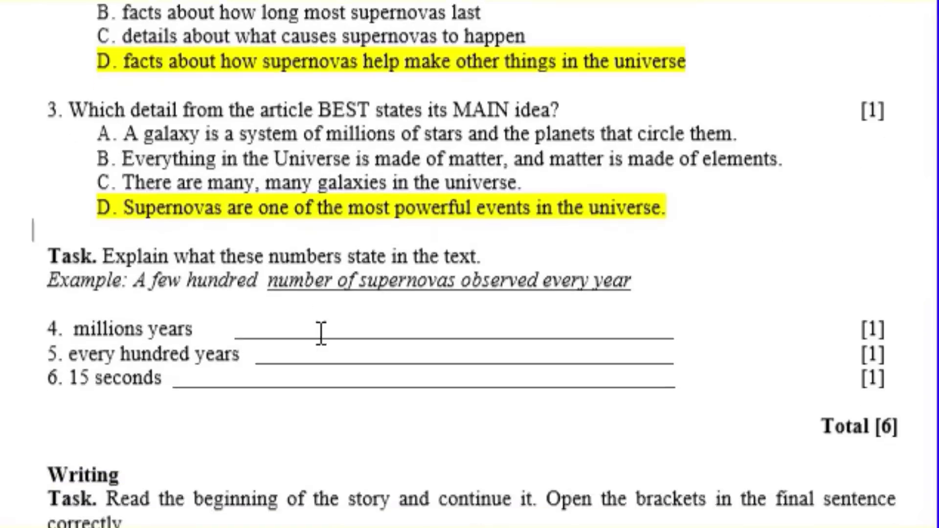
pyautogui.scroll(-2, 321, 334)
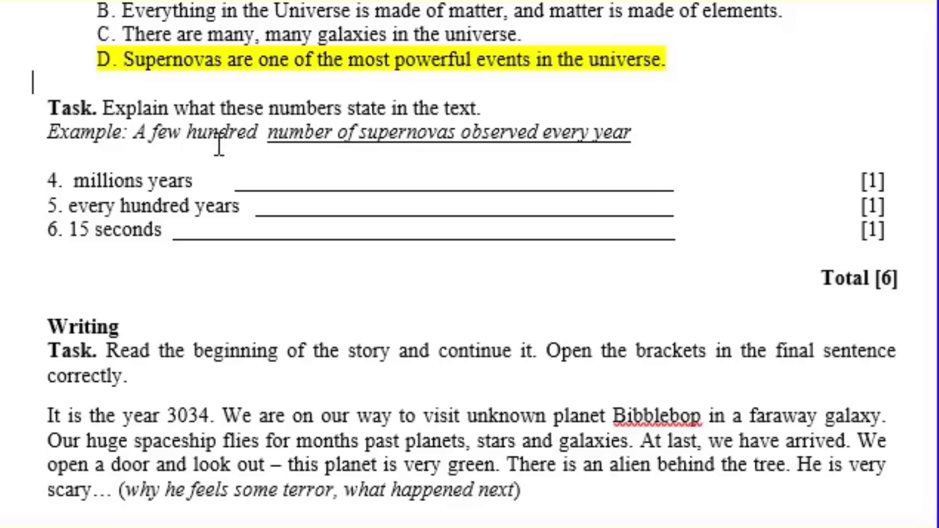
pyautogui.click(248, 185)
pyautogui.write('our solar system took ... to form')
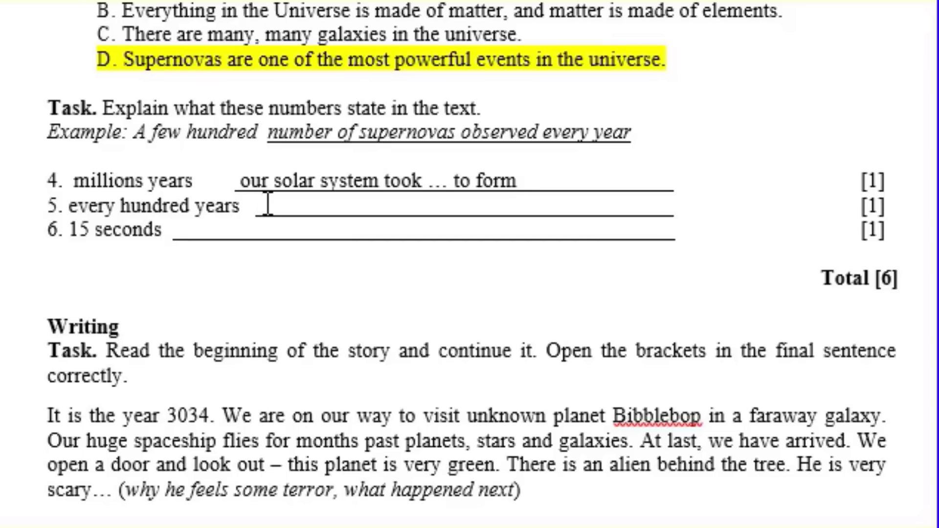
# Type 'There are two or three supernovas' on line 5 and 'The explosion of a Supernova lasts' on line 6
pyautogui.write('t')
pyautogui.press('BackSpace')
pyautogui.write('There ')
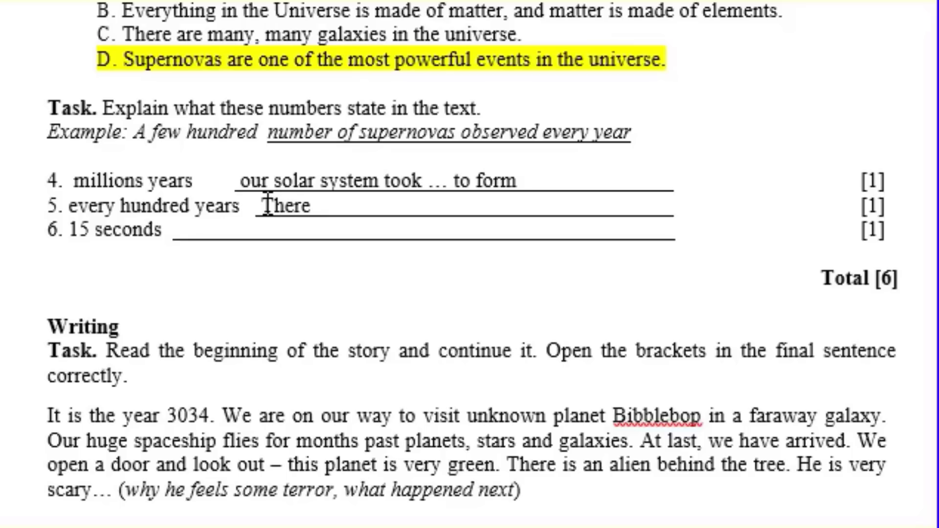
pyautogui.write('are t')
pyautogui.write('wo ')
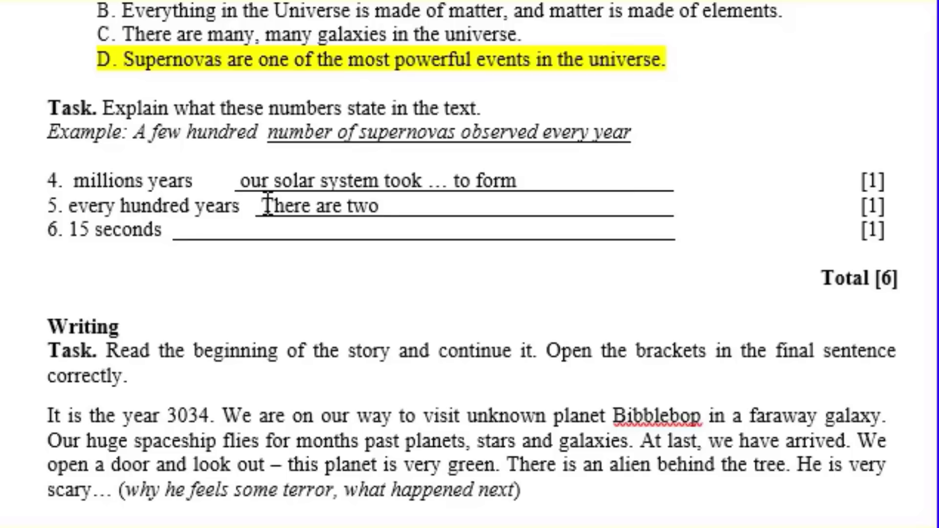
pyautogui.write('or there')
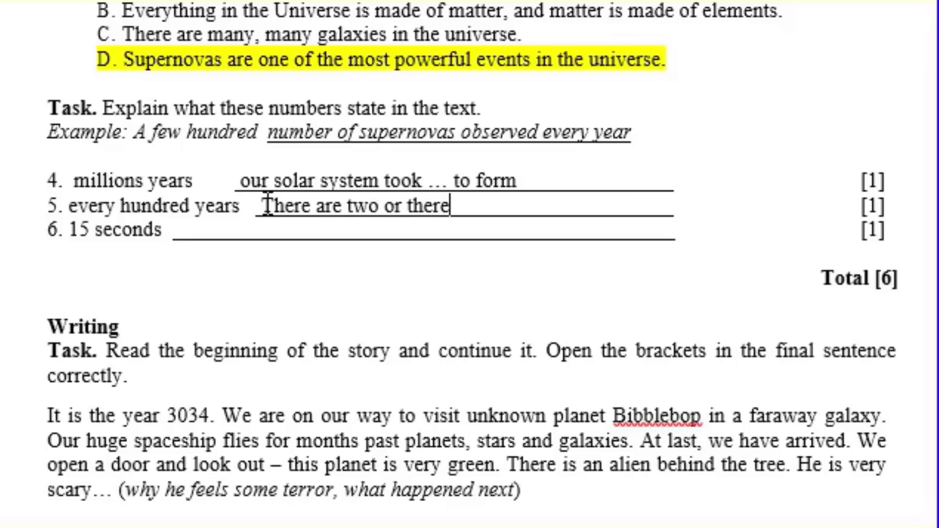
pyautogui.press('BackSpace')
pyautogui.press('BackSpace')
pyautogui.press('BackSpace')
pyautogui.write('re')
pyautogui.write('e ')
pyautogui.write('super')
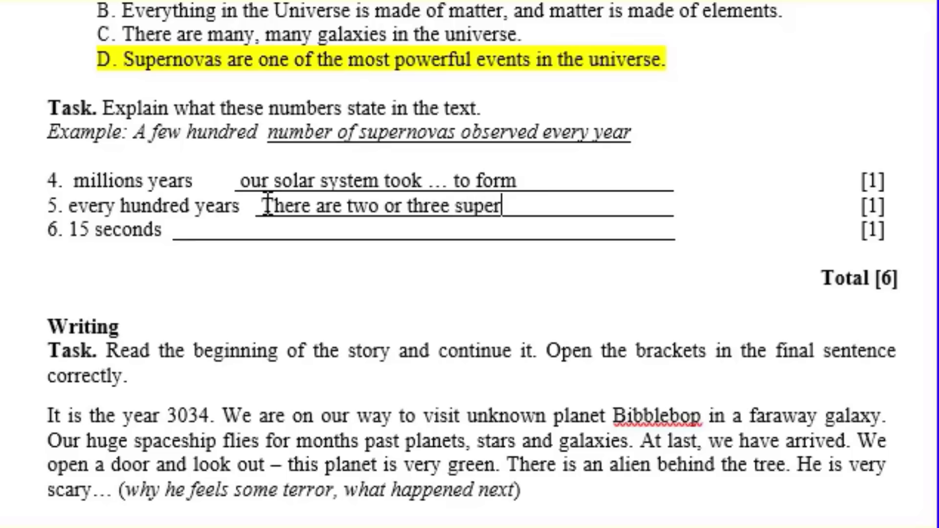
pyautogui.write('nova')
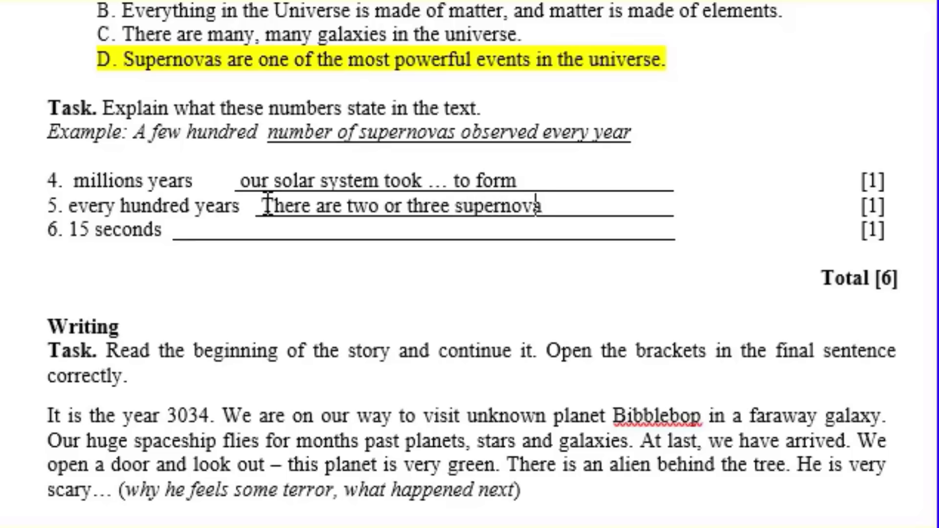
pyautogui.write('s')
pyautogui.click(188, 234)
pyautogui.write('T')
pyautogui.write('he ')
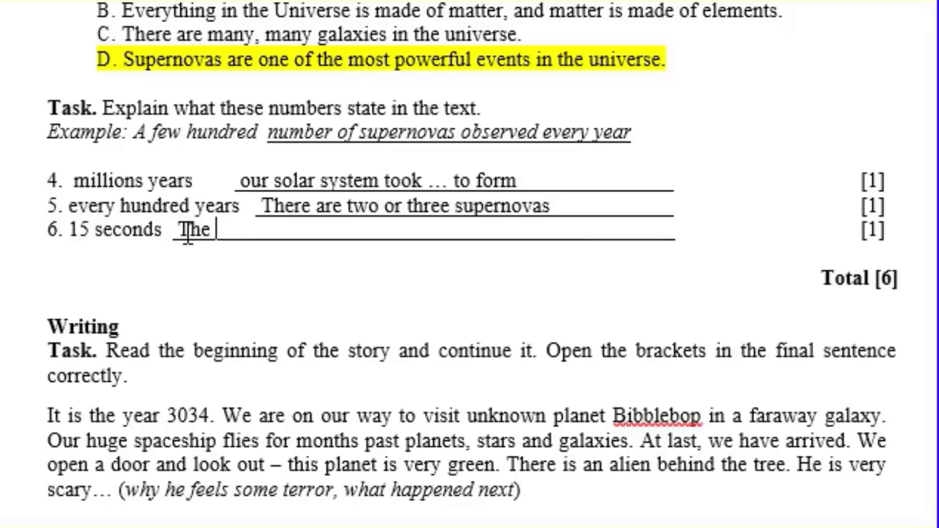
pyautogui.write('expl')
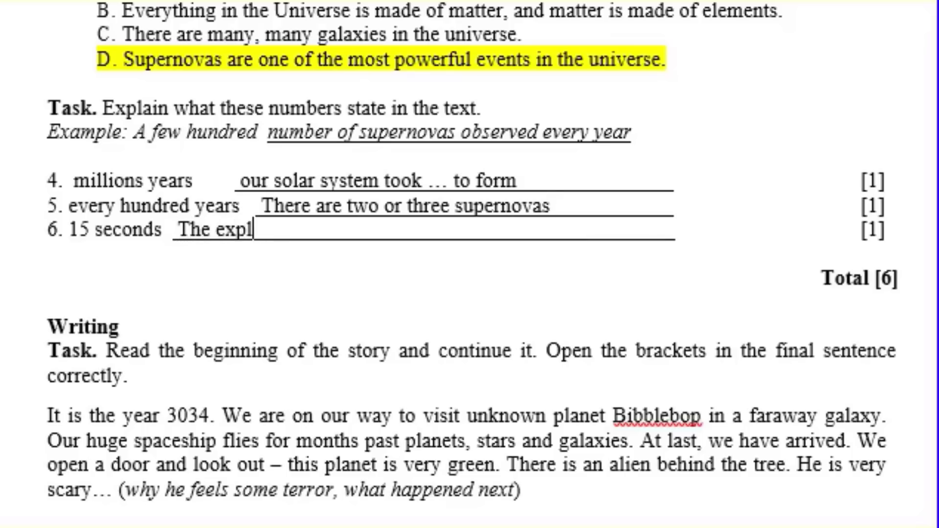
pyautogui.write('os')
pyautogui.write('ion o')
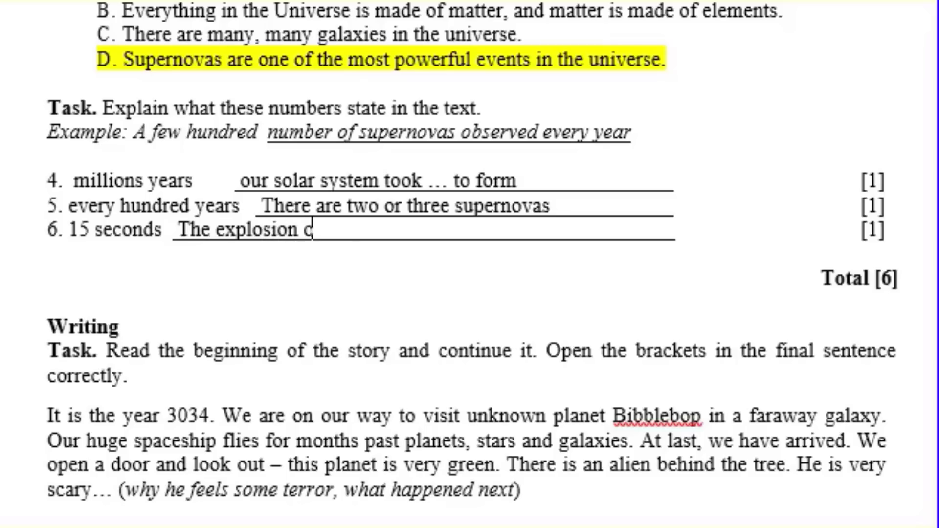
pyautogui.write('f ')
pyautogui.write('a S')
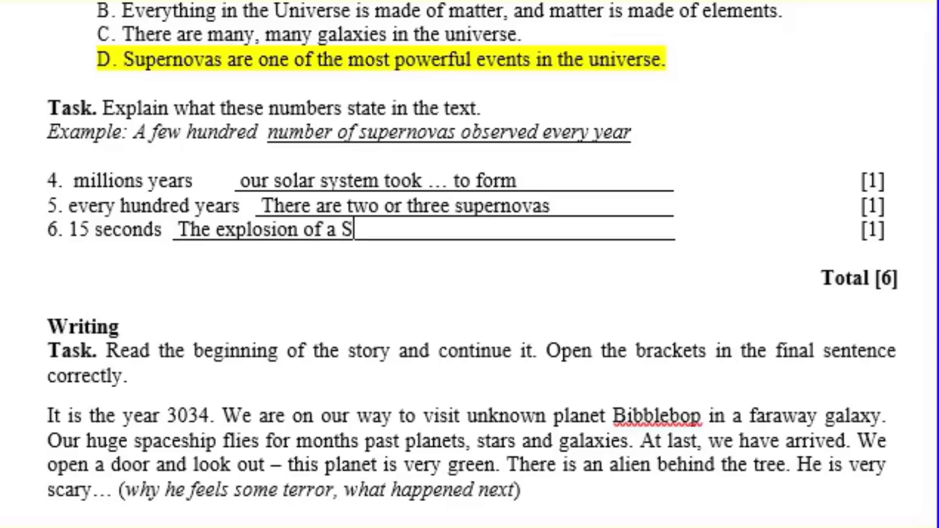
pyautogui.write('upern')
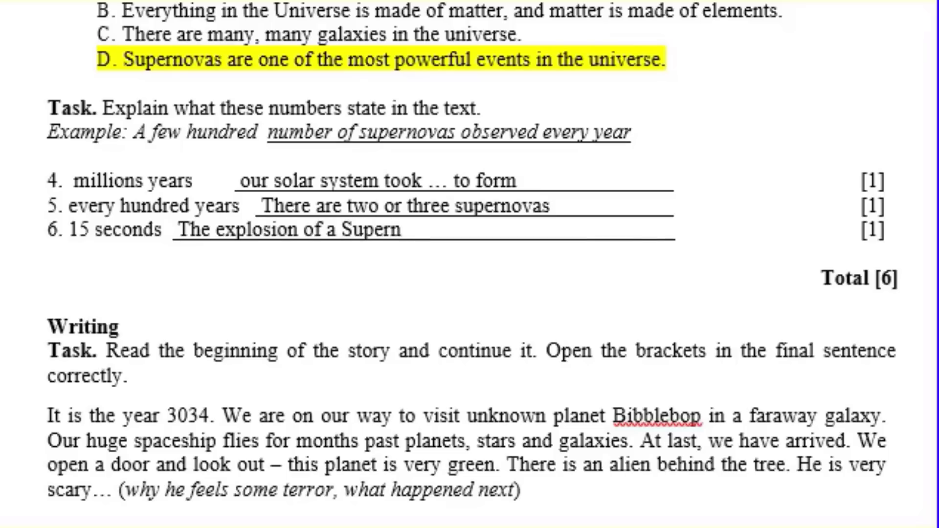
pyautogui.write('ova ')
pyautogui.write('last')
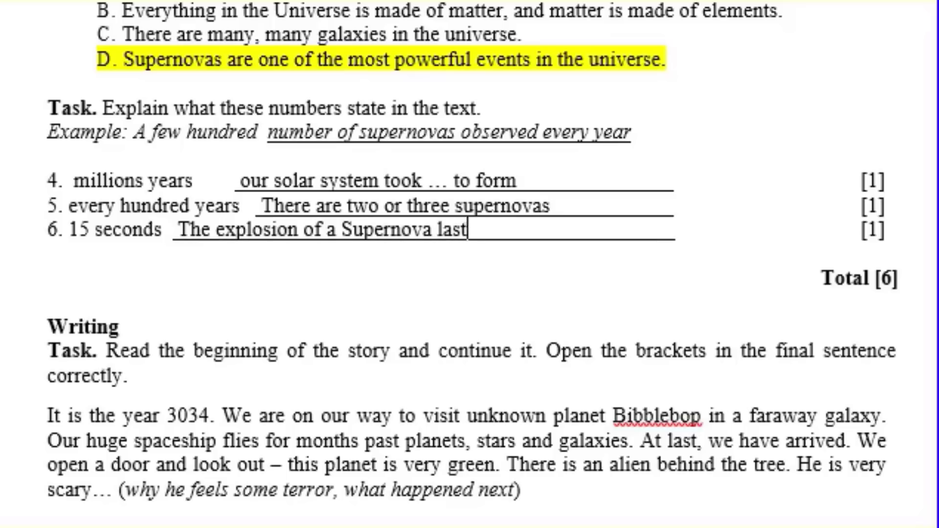
pyautogui.write('s')
# Scroll down to the Writing task, selecting its heading and text along the way
pyautogui.scroll(-2, 179, 257)
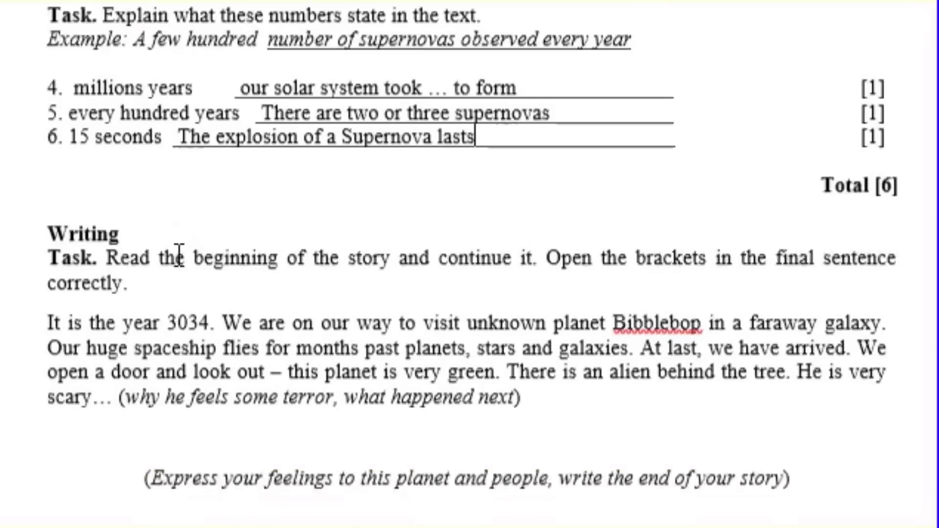
pyautogui.scroll(-2, 179, 256)
pyautogui.scroll(-1, 179, 257)
pyautogui.scroll(-1, 179, 256)
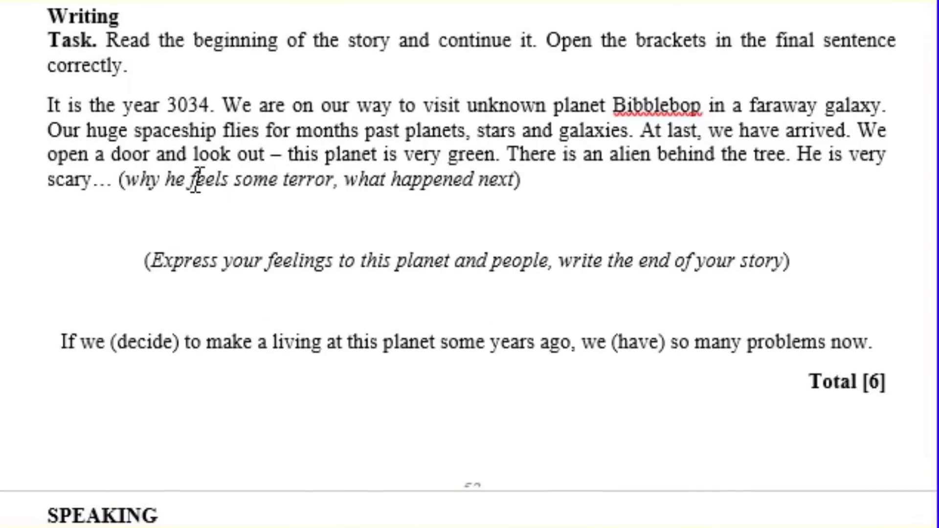
pyautogui.tripleClick(86, 17)
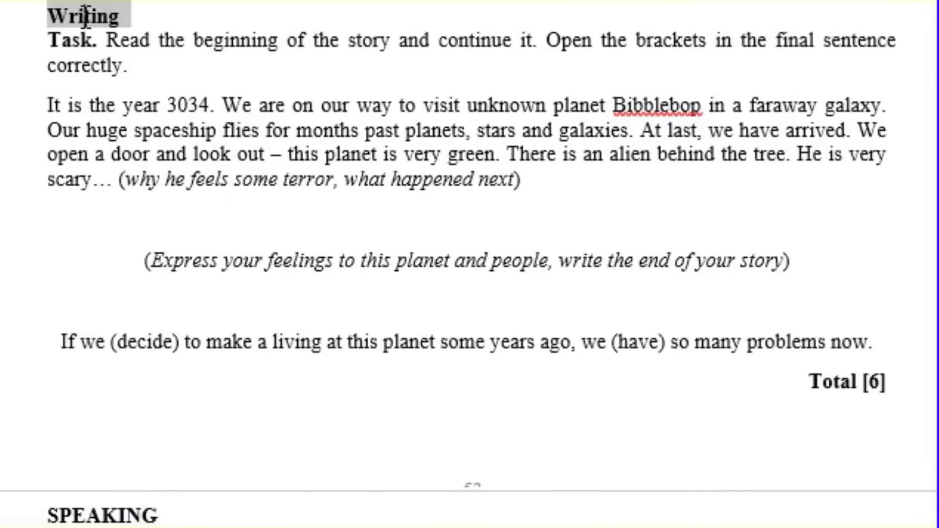
pyautogui.click(119, 102)
pyautogui.moveTo(42, 40)
pyautogui.mouseDown()
pyautogui.moveTo(874, 352)
pyautogui.moveTo(900, 344)
pyautogui.mouseUp()
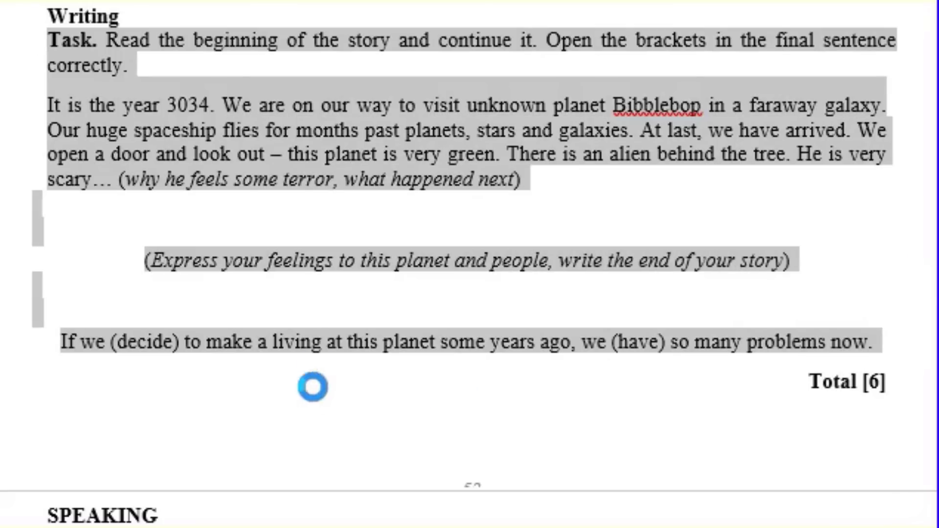
pyautogui.click(330, 319)
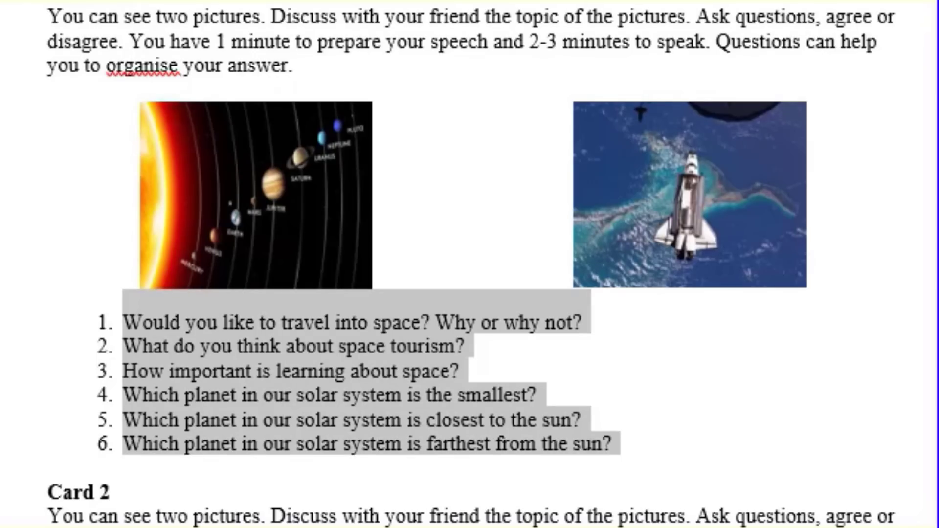
# Read through the SPEAKING heading, instructions and Card 1 paragraph by selecting them
pyautogui.click(225, 17)
pyautogui.scroll(3, 253, 88)
pyautogui.scroll(-3, 256, 91)
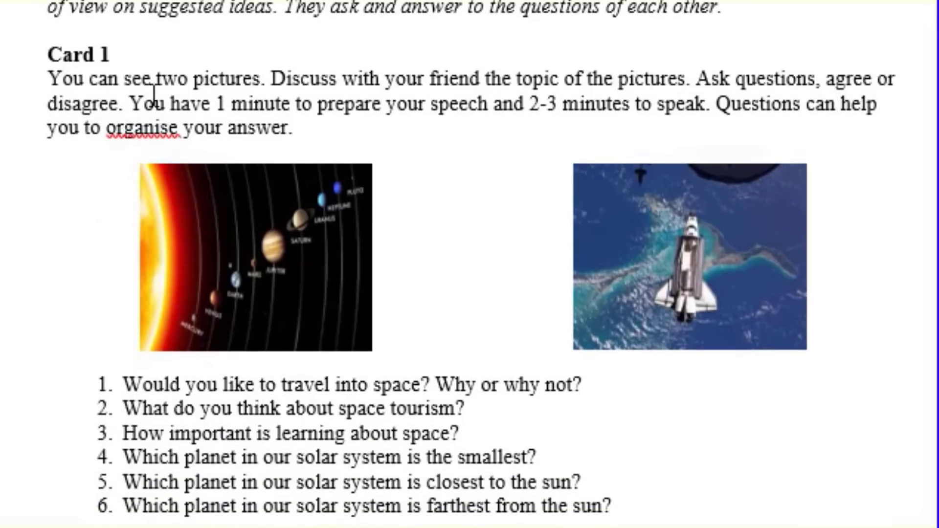
pyautogui.moveTo(117, 46); pyautogui.dragTo(215, 103)
pyautogui.scroll(3, 86, 105)
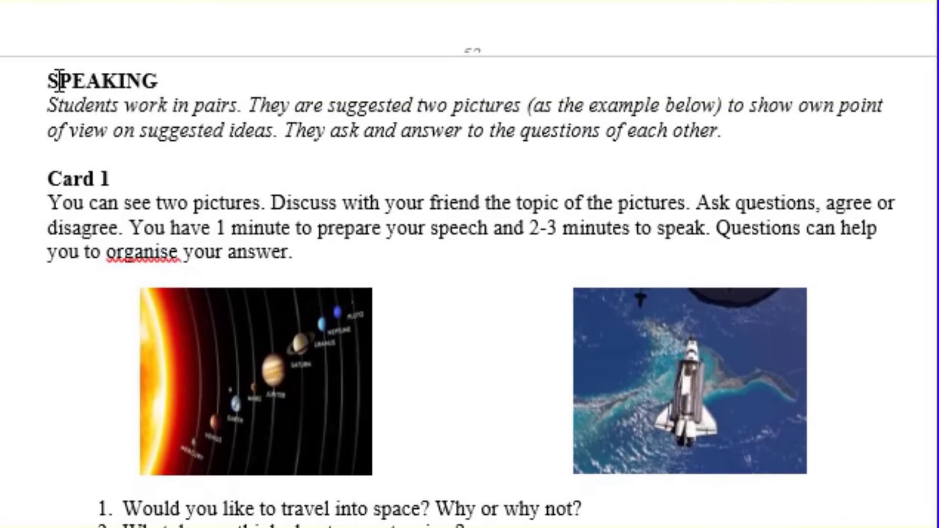
pyautogui.moveTo(57, 76); pyautogui.dragTo(156, 81)
pyautogui.moveTo(47, 105)
pyautogui.mouseDown()
pyautogui.moveTo(717, 118)
pyautogui.moveTo(721, 132)
pyautogui.mouseUp()
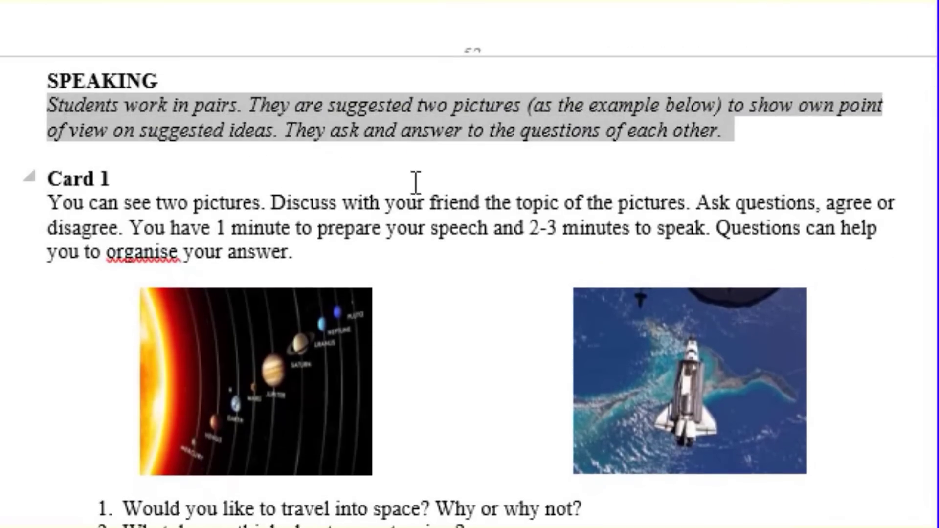
pyautogui.doubleClick(59, 178)
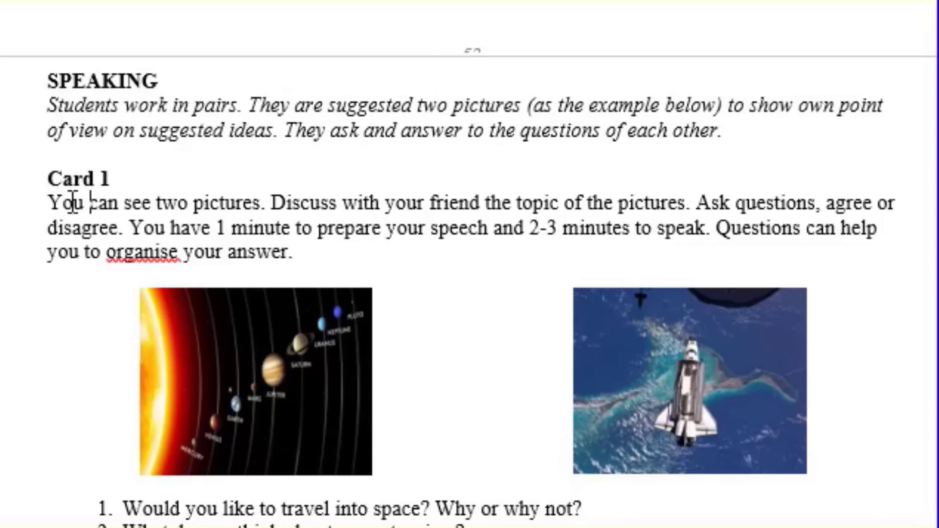
pyautogui.moveTo(47, 202); pyautogui.dragTo(349, 257)
pyautogui.scroll(-3, 349, 257)
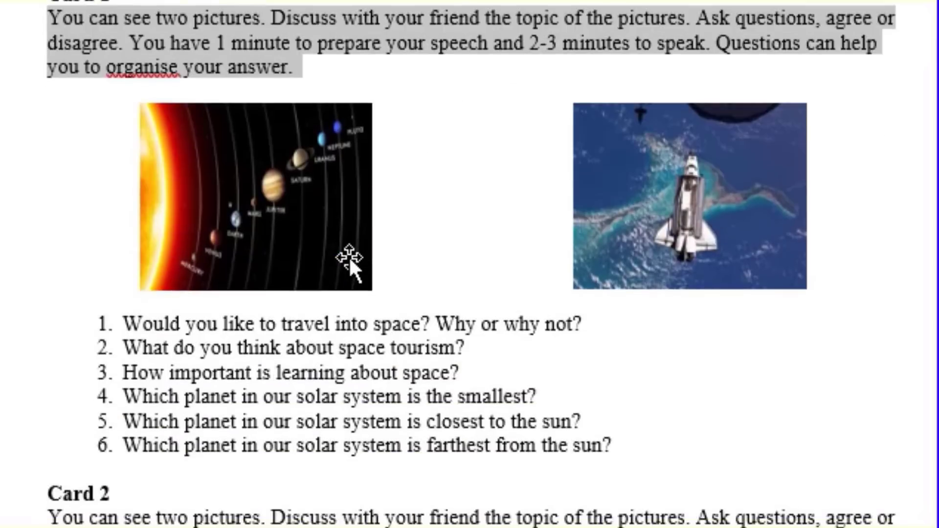
pyautogui.scroll(-1, 352, 269)
# Add a line above Card 2 reading '1) I would like to go to space, I would like to see the planets and our galaxy'
pyautogui.click(87, 398)
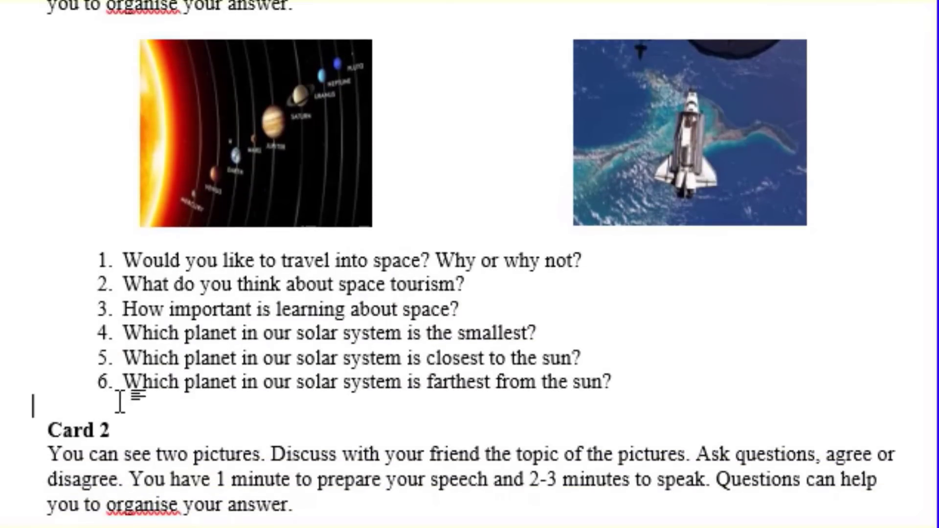
pyautogui.press('Return')
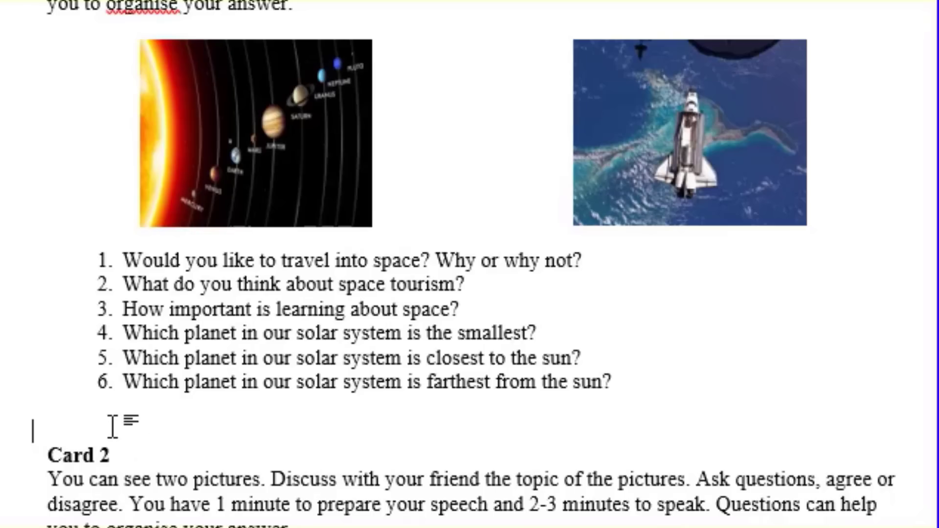
pyautogui.write('1')
pyautogui.write(') I')
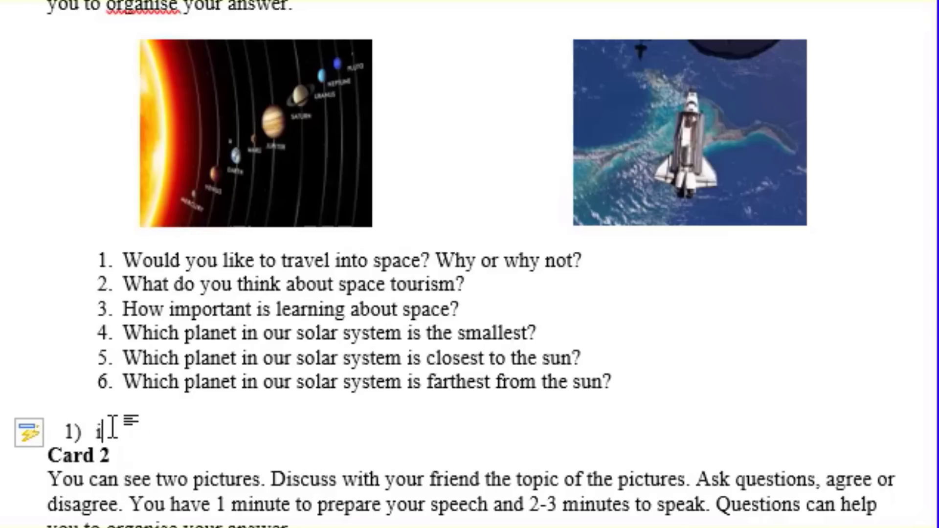
pyautogui.write(' wo')
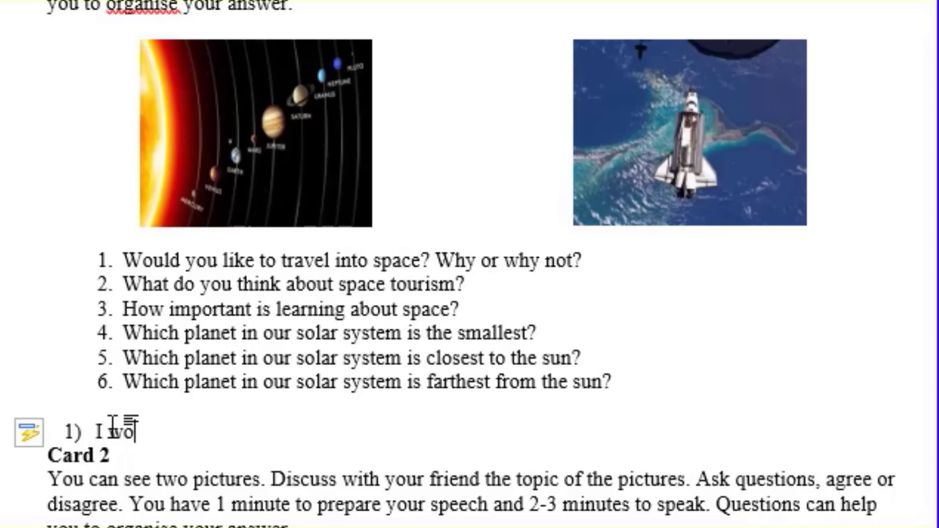
pyautogui.write('uld lik')
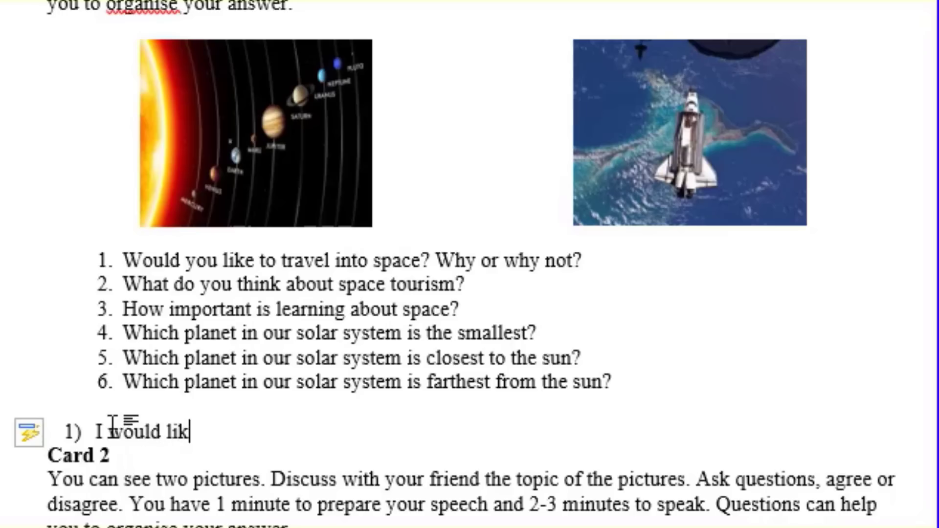
pyautogui.write('e ')
pyautogui.write('to go ')
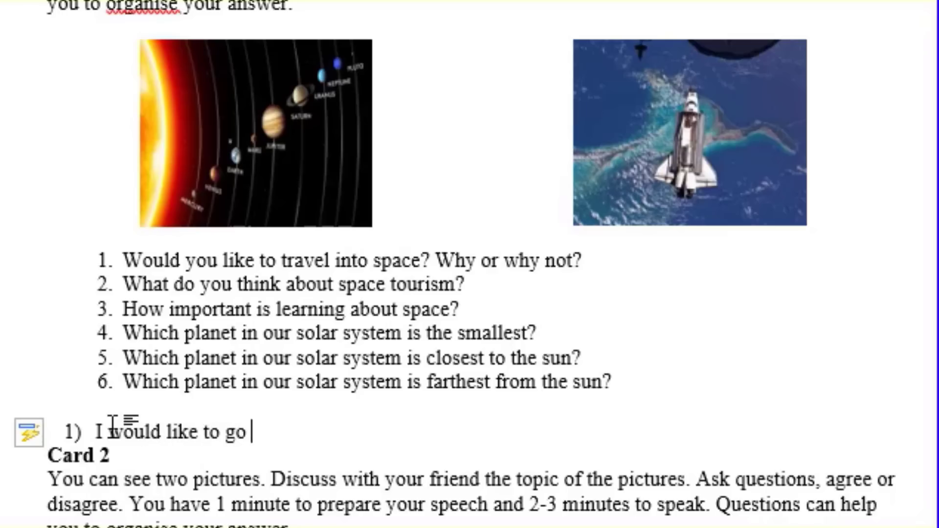
pyautogui.write('to s')
pyautogui.write('pace')
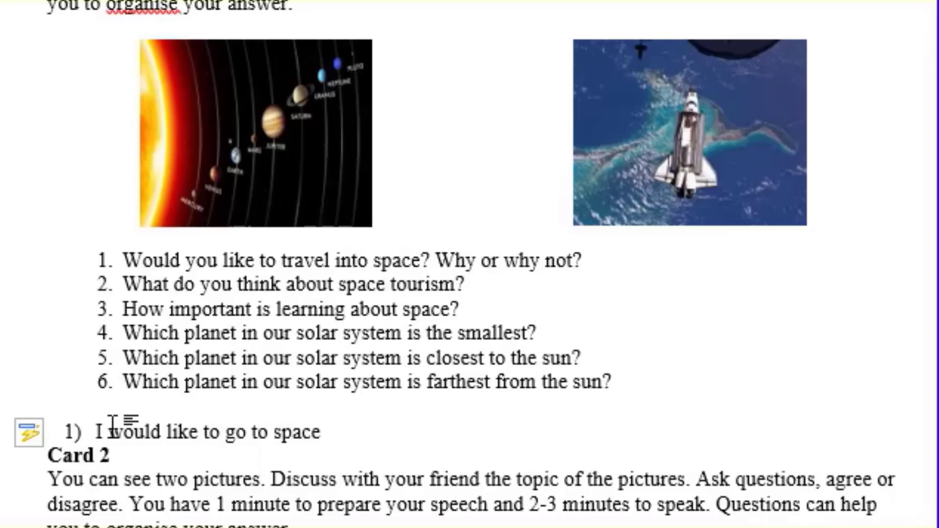
pyautogui.write(', I ')
pyautogui.write('would ')
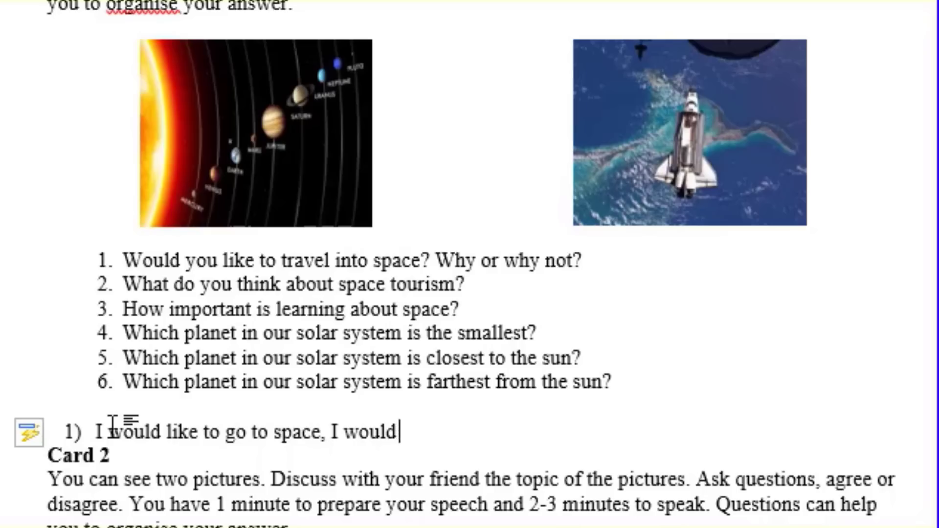
pyautogui.write('like t')
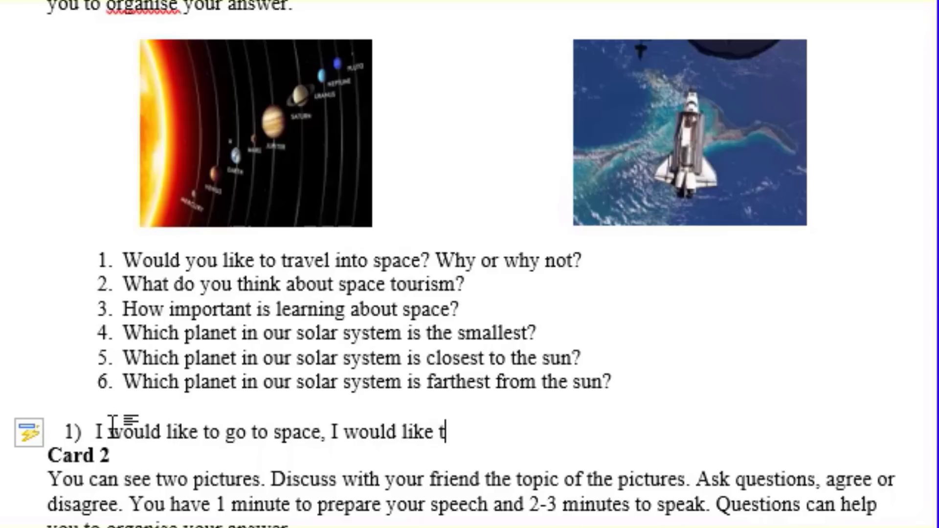
pyautogui.write('o s')
pyautogui.write('ee th')
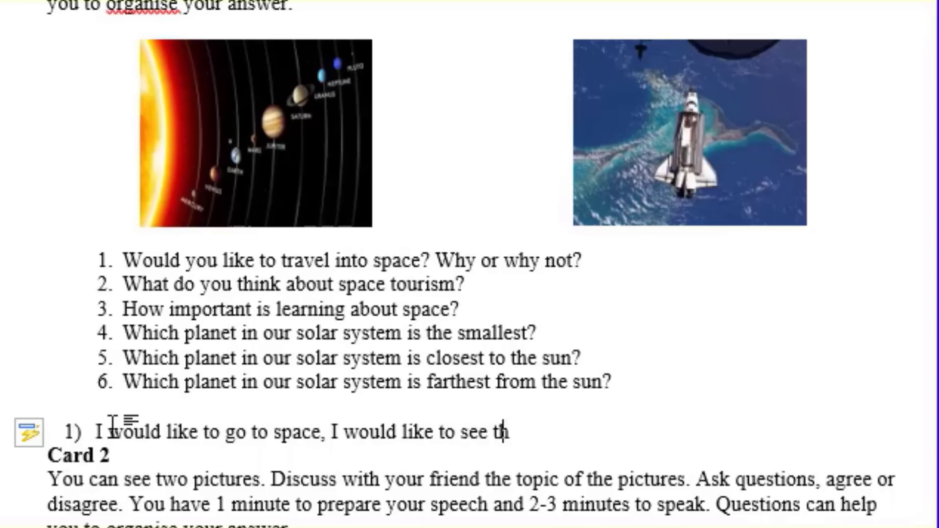
pyautogui.write('e plane')
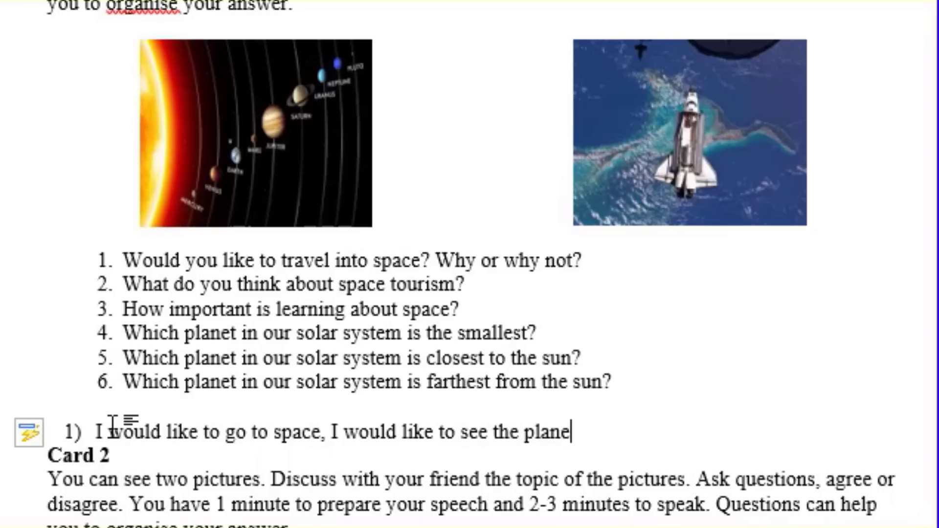
pyautogui.write('ts a')
pyautogui.write('nd ')
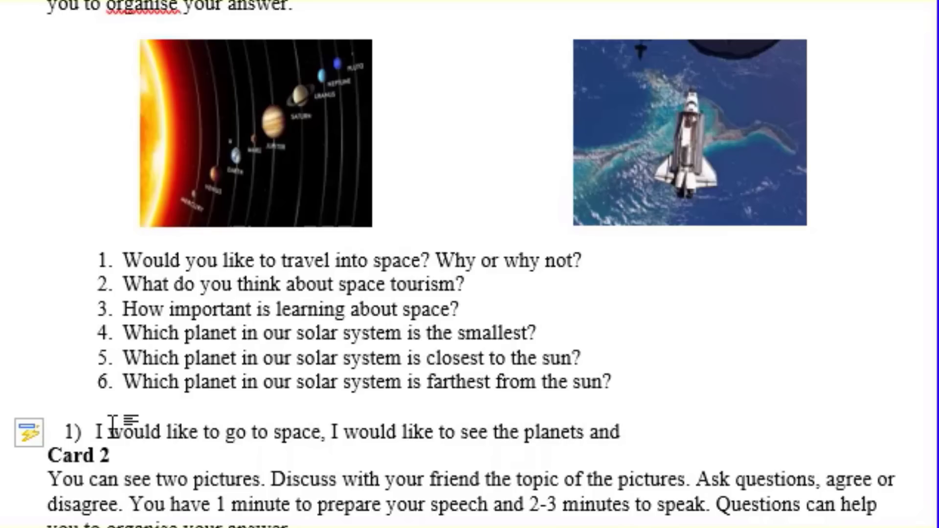
pyautogui.write('our ga')
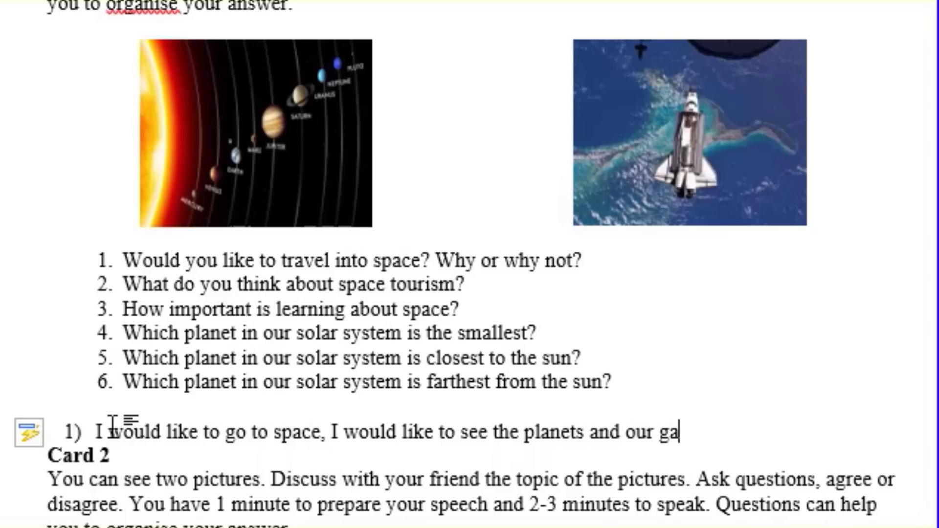
pyautogui.write('laxy')
# Type answer 2) 'I think it's very interesting and exciting' and begin line 3)
pyautogui.press('Return')
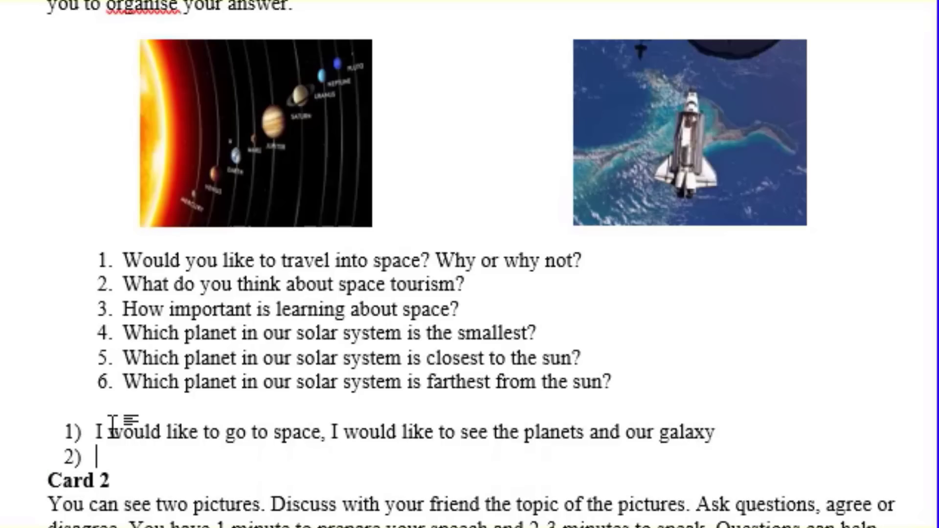
pyautogui.write('I ')
pyautogui.write('think')
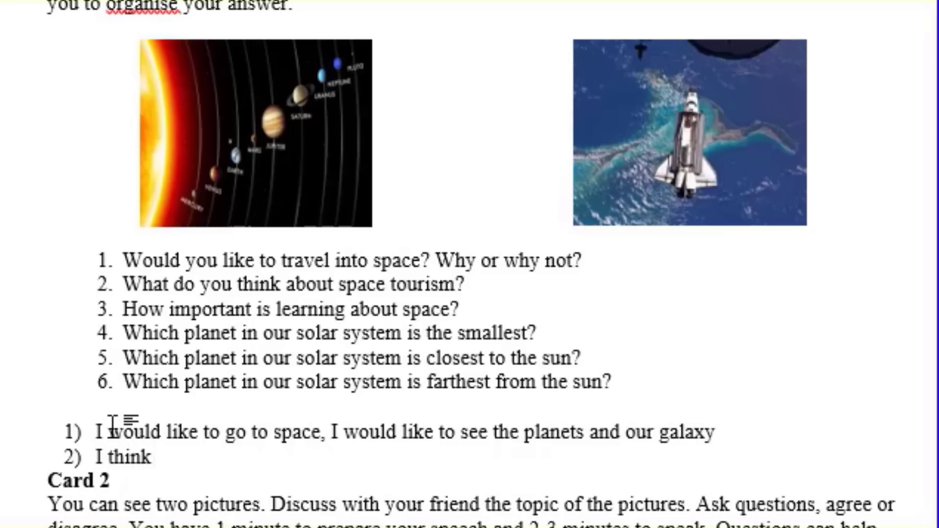
pyautogui.write("it's ")
pyautogui.write('very')
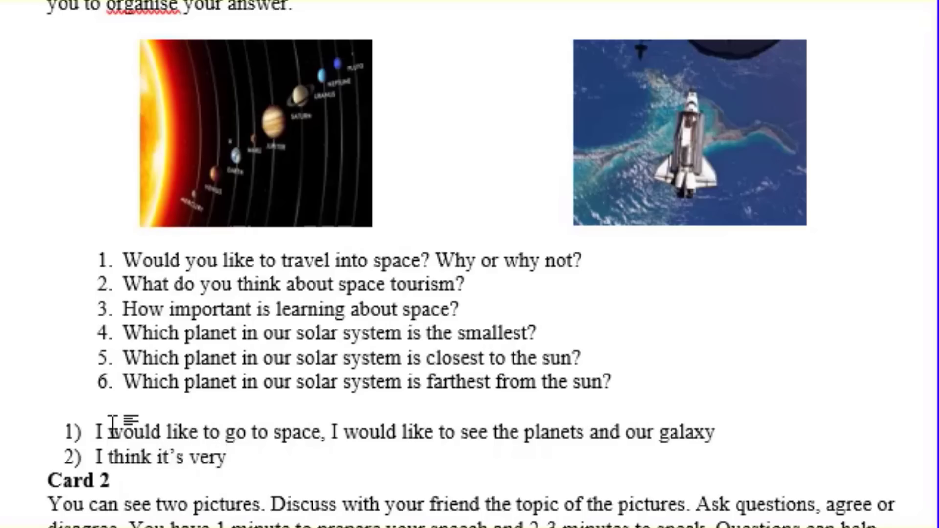
pyautogui.write('in')
pyautogui.write('terestin')
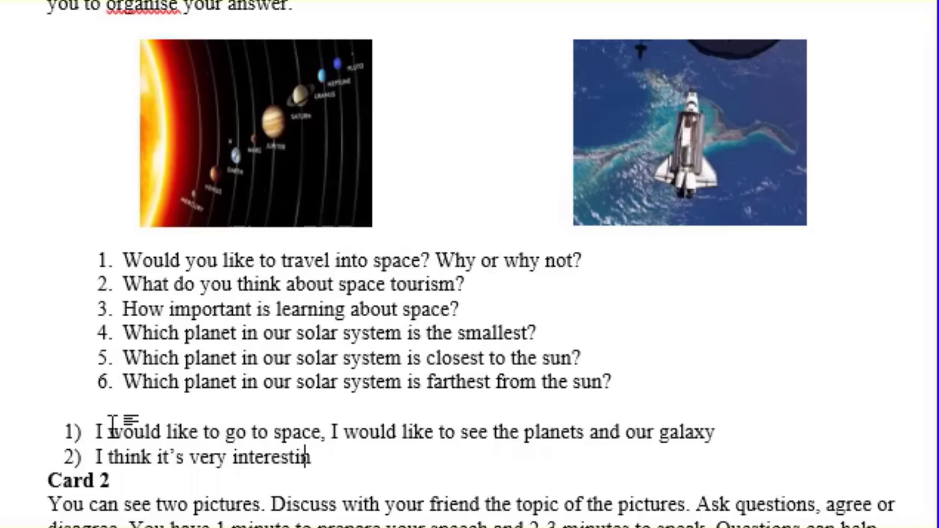
pyautogui.write('g ')
pyautogui.write('and ex')
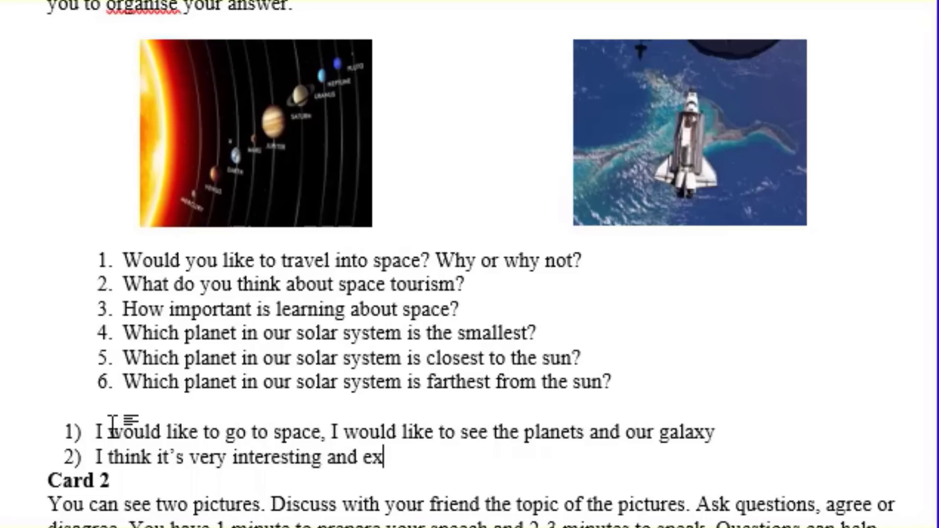
pyautogui.write('citin')
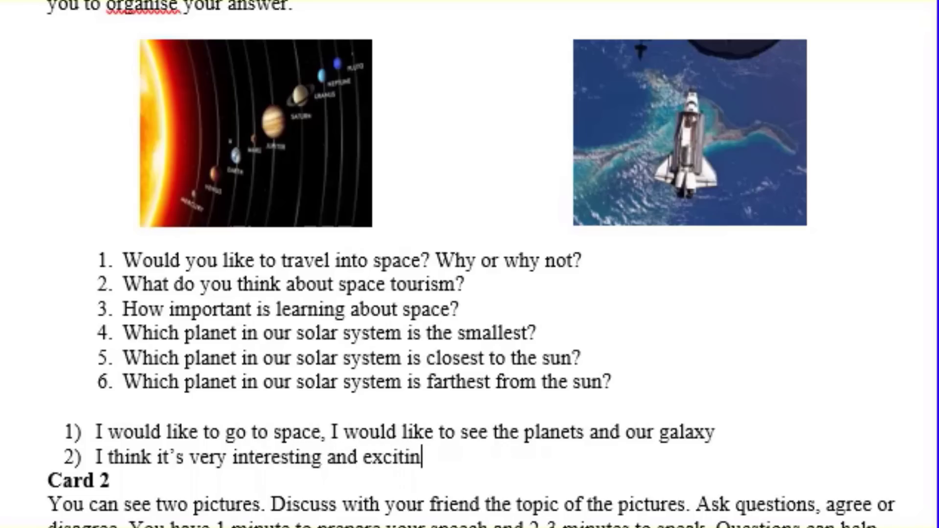
pyautogui.write('g')
pyautogui.press('Return')
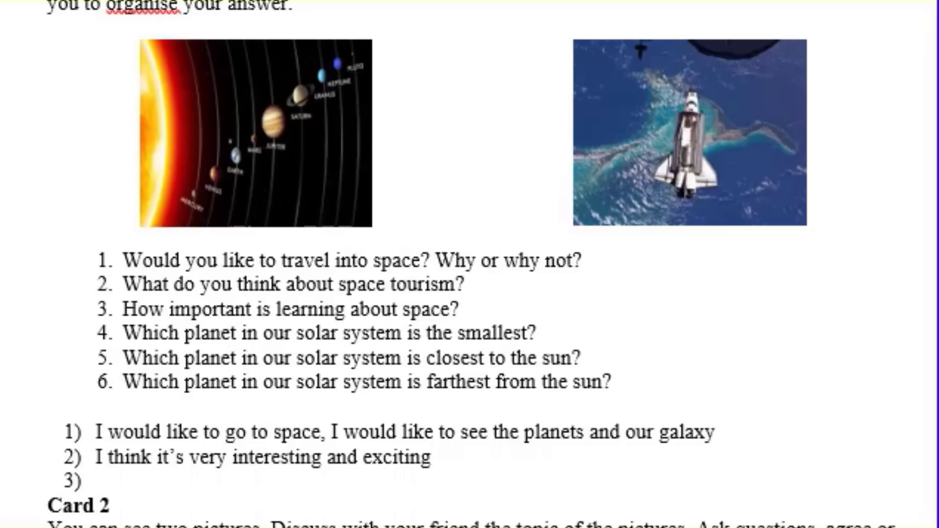
# Begin answer 3 with 'I think this is important. For example, if astronomers see a planet', fixing typos
pyautogui.write('I th')
pyautogui.write('ink')
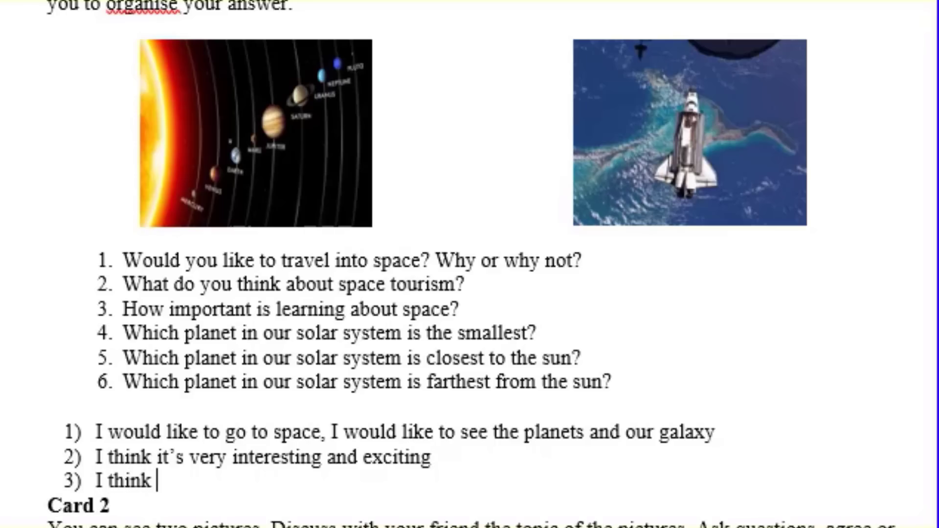
pyautogui.write(' th')
pyautogui.write('is ')
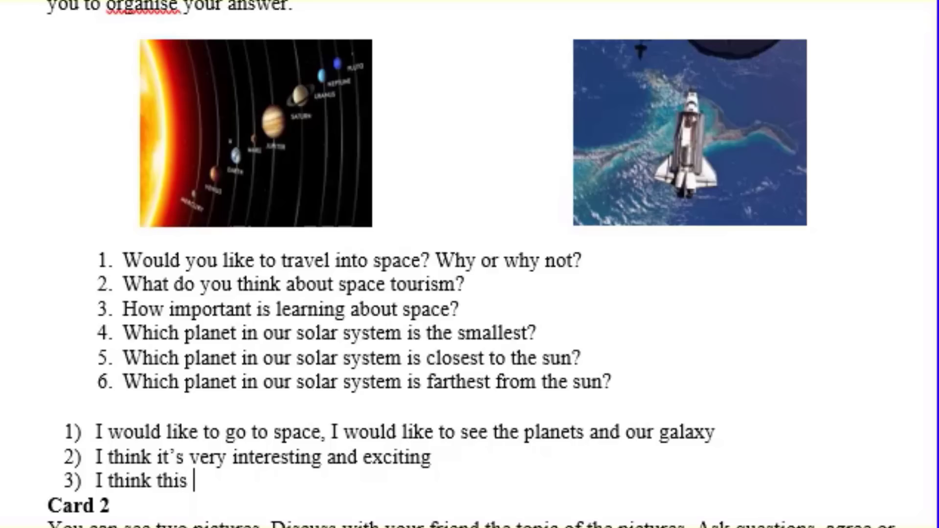
pyautogui.write('is ')
pyautogui.write('importn')
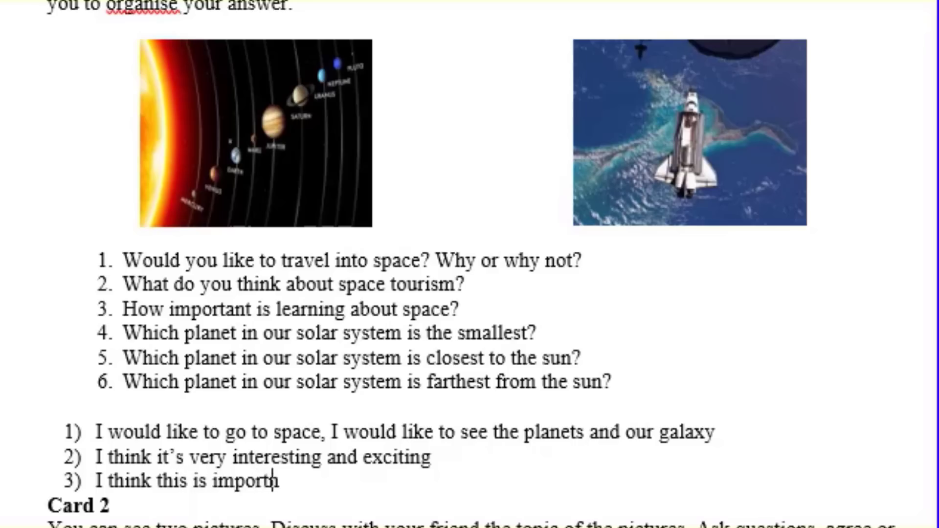
pyautogui.write('abt')
pyautogui.press('BackSpace')
pyautogui.press('BackSpace')
pyautogui.write('m')
pyautogui.press('BackSpace')
pyautogui.write('n')
pyautogui.write('t7')
pyautogui.press('BackSpace')
pyautogui.write('.')
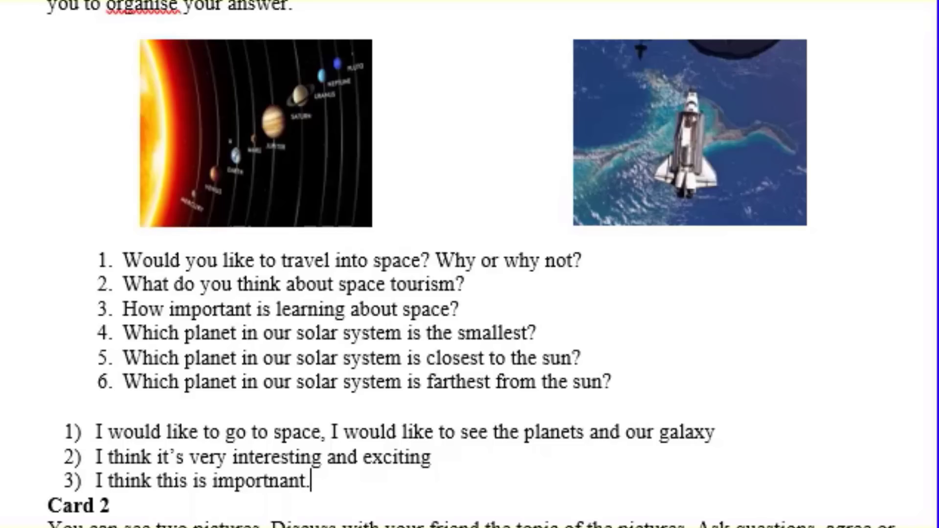
pyautogui.write(' f')
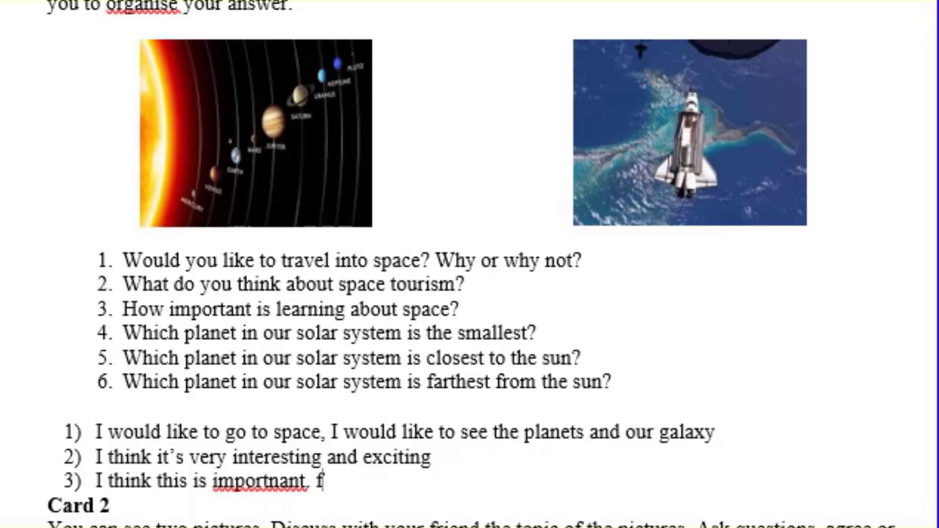
pyautogui.write('or exa')
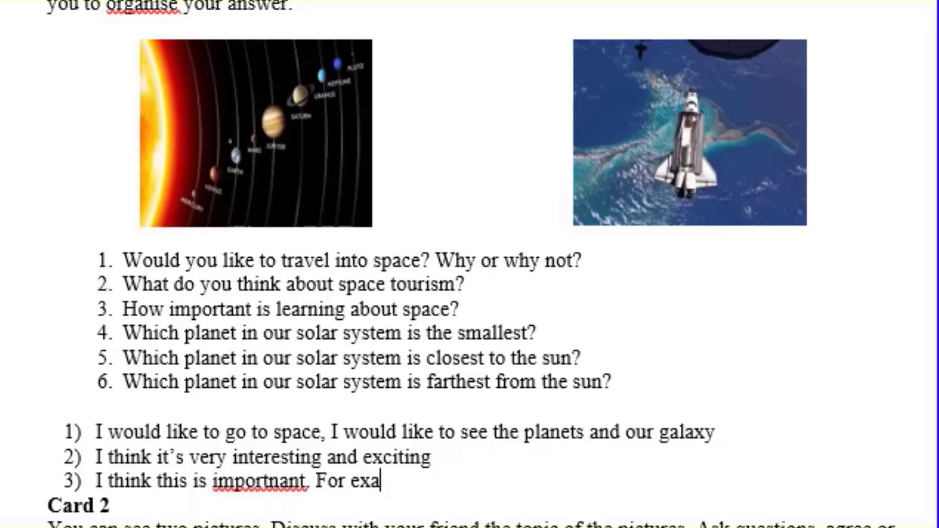
pyautogui.write('mple')
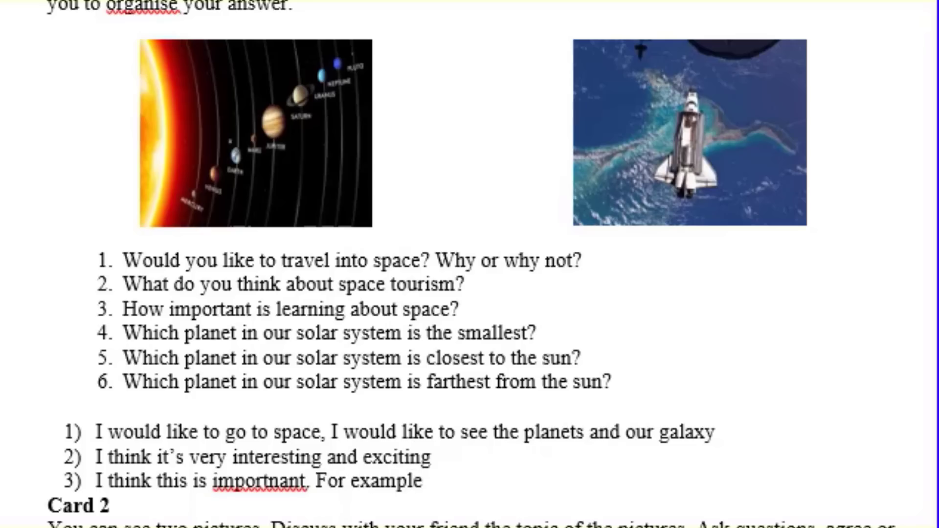
pyautogui.write(', ')
pyautogui.write('i')
pyautogui.write('f ast')
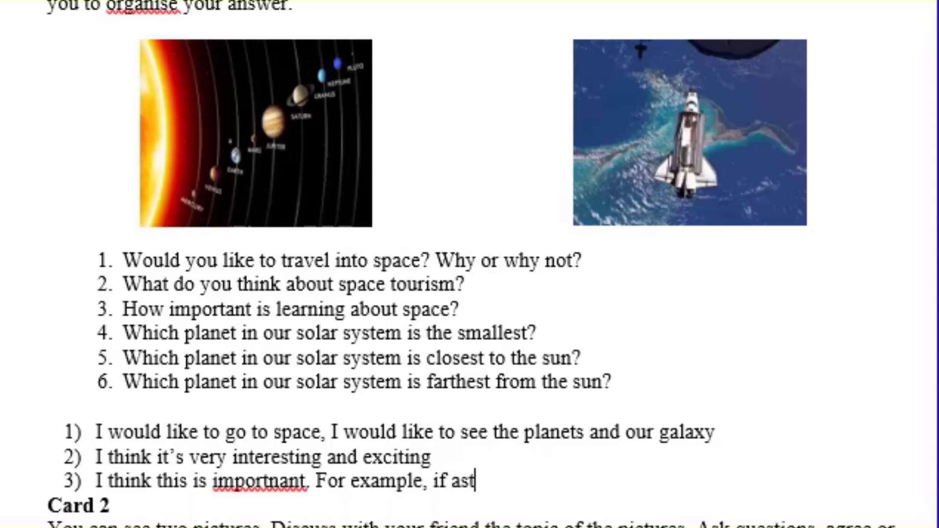
pyautogui.write('ro')
pyautogui.write('nome')
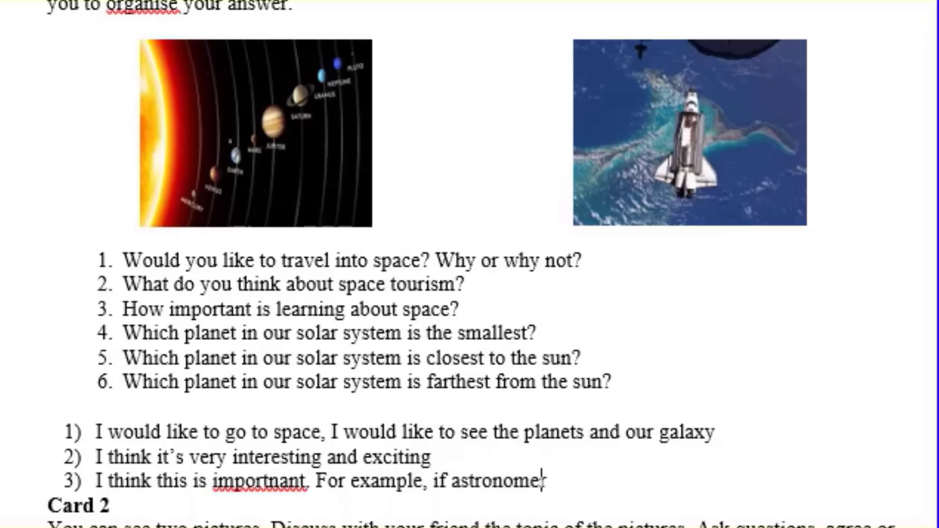
pyautogui.write('rsse')
pyautogui.write('e a p')
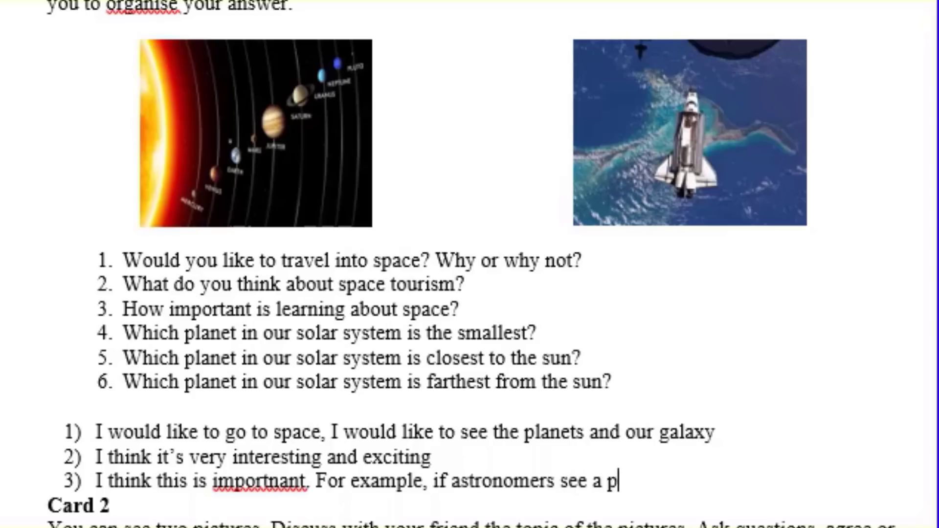
pyautogui.write('lanet')
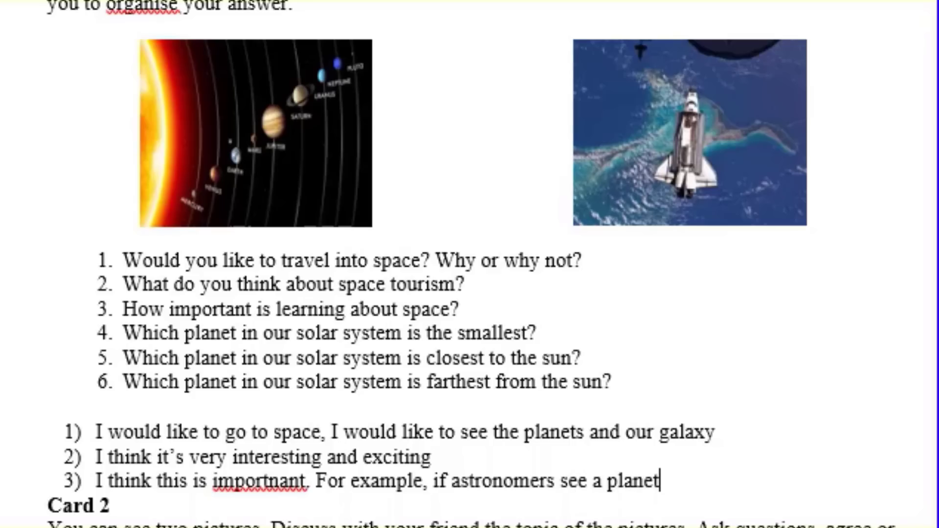
pyautogui.press('Return')
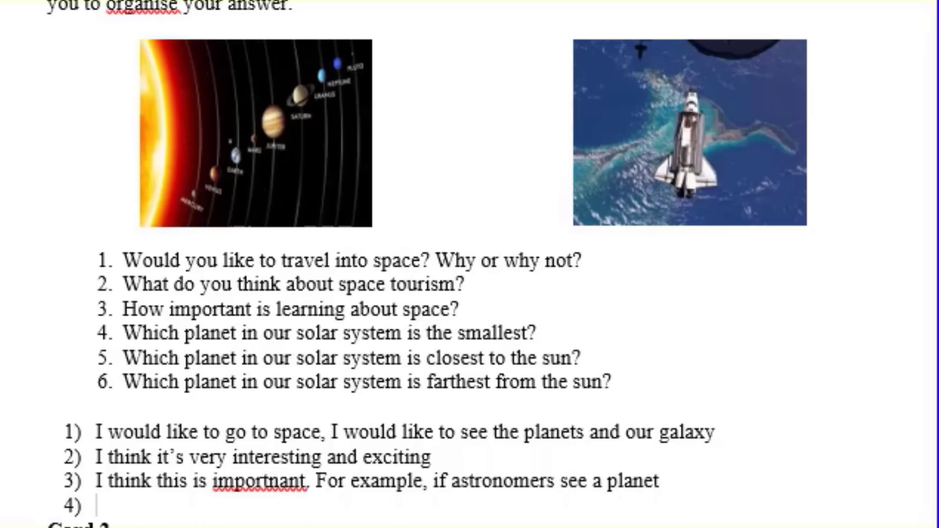
pyautogui.press('BackSpace')
pyautogui.press('BackSpace')
# Finish answer 3 with 'flying in advance, they will predict what to do next.', correct 'importnant', and start item 4
pyautogui.write('f')
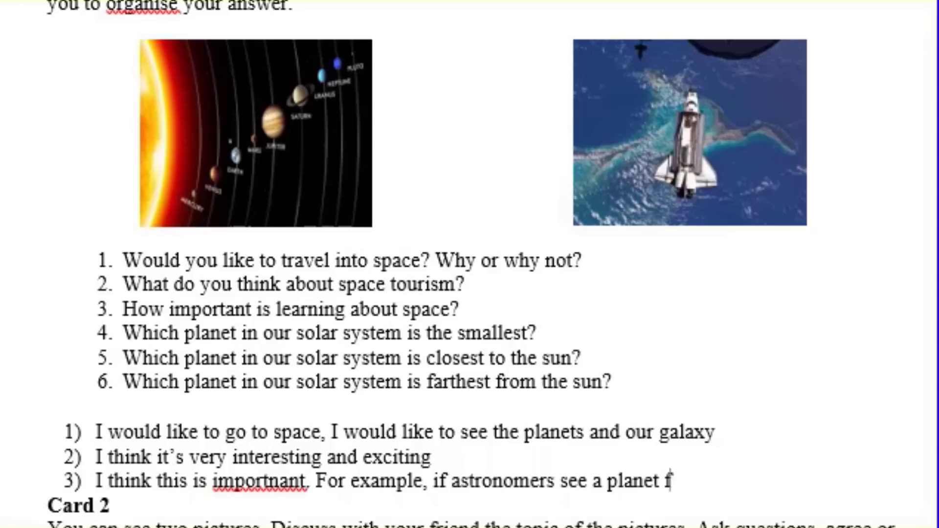
pyautogui.write('lying ')
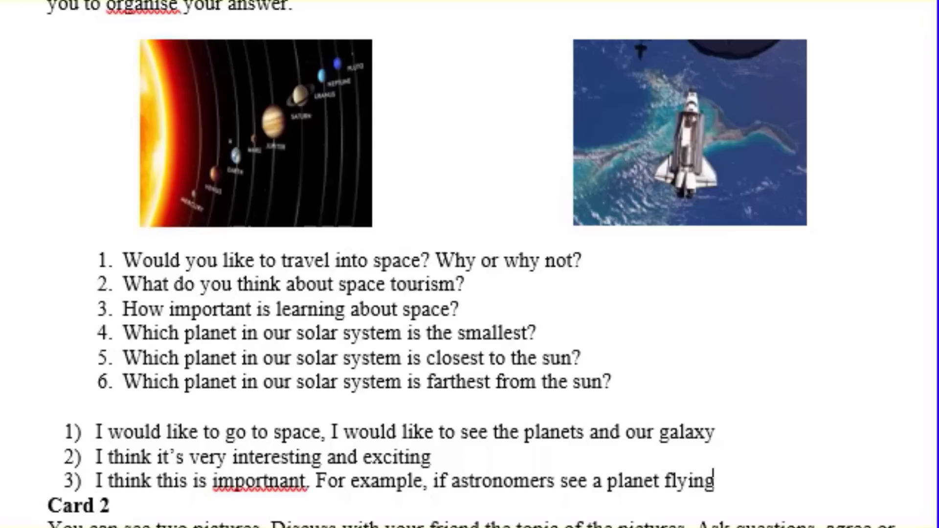
pyautogui.write('in ')
pyautogui.write('adva')
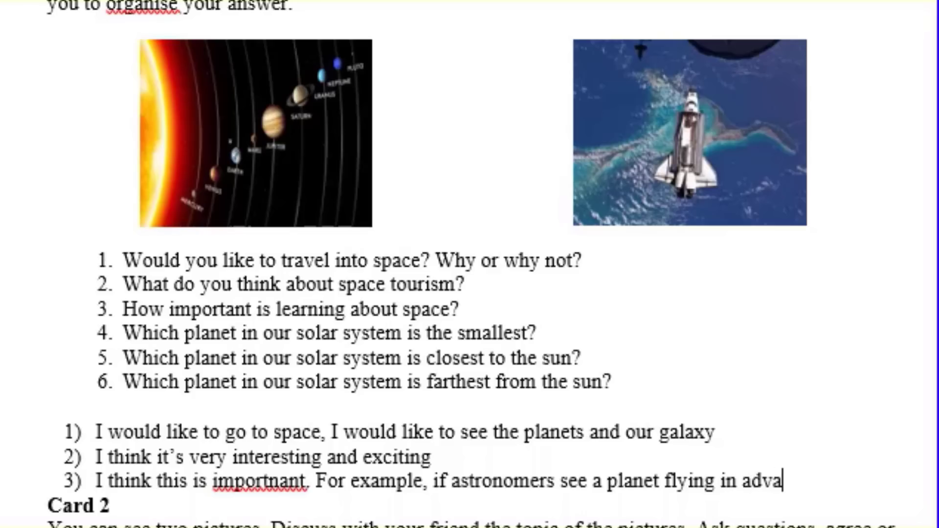
pyautogui.write('nce')
pyautogui.write(', they ')
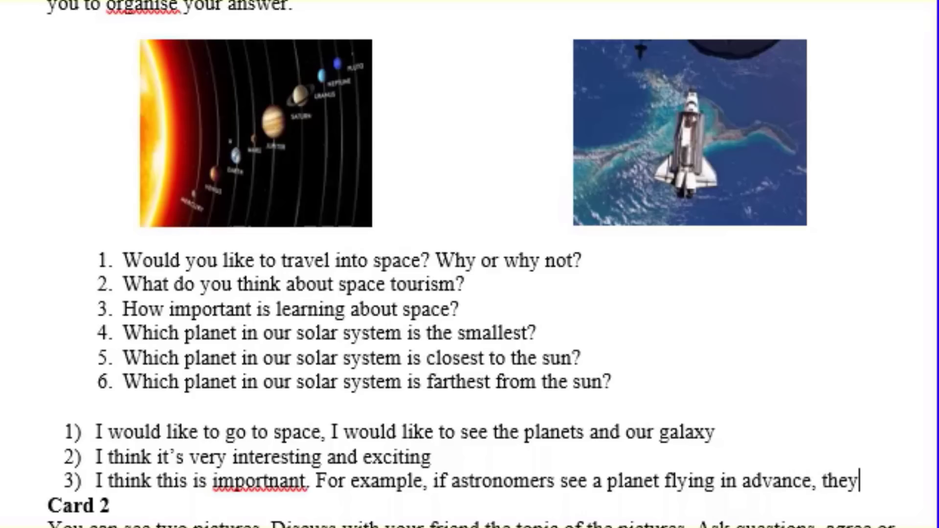
pyautogui.write('wi')
pyautogui.write('ll p')
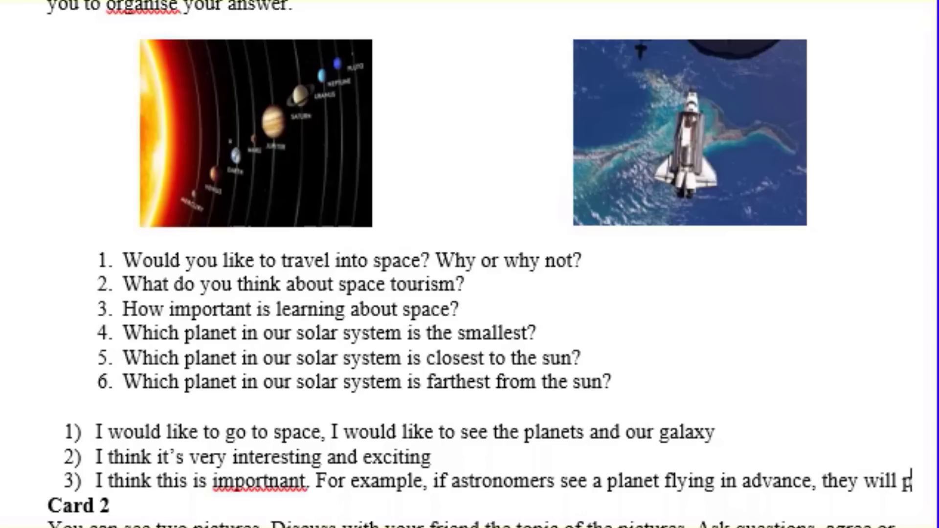
pyautogui.write('reduc')
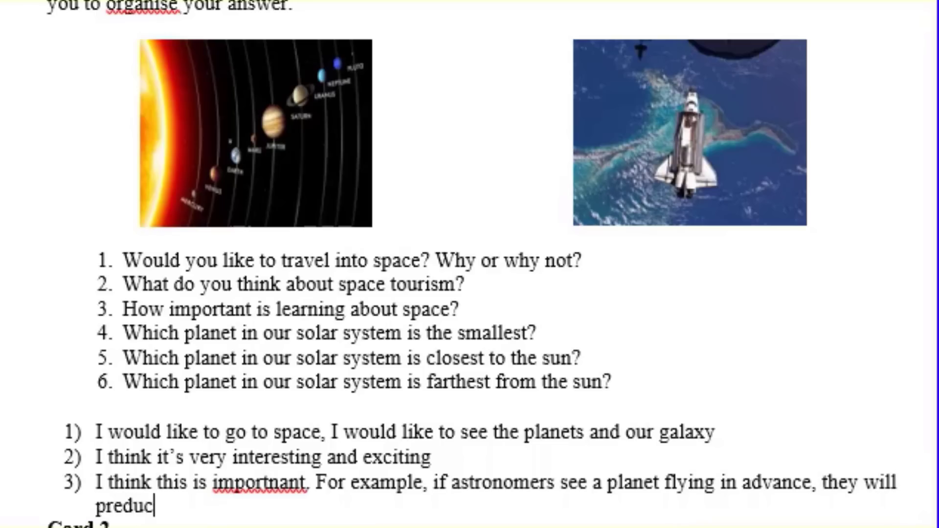
pyautogui.write('t')
pyautogui.press('BackSpace')
pyautogui.press('BackSpace')
pyautogui.press('BackSpace')
pyautogui.press('BackSpace')
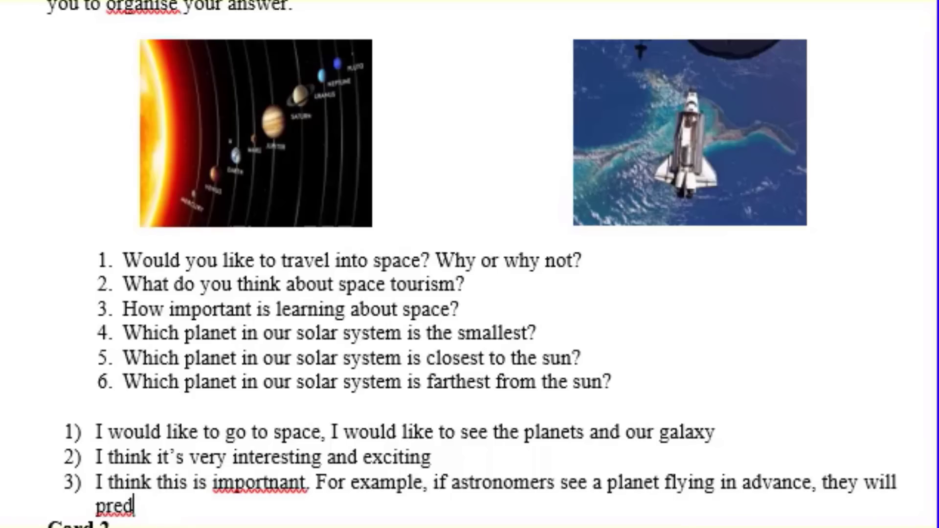
pyautogui.write('ict')
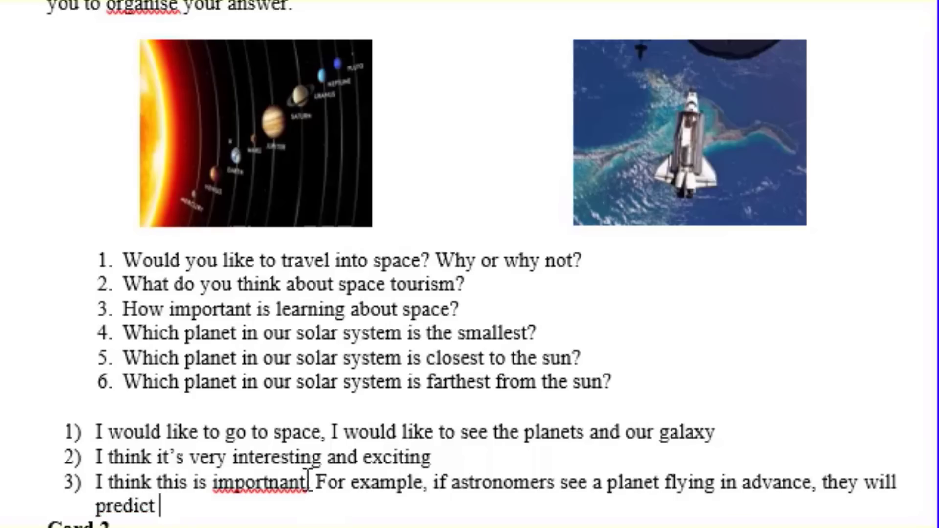
pyautogui.rightClick(282, 484)
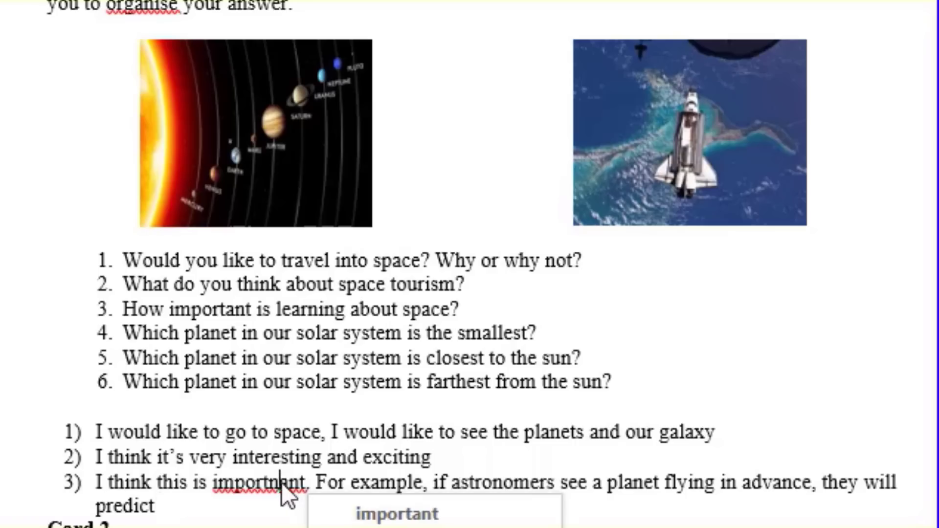
pyautogui.press('Escape')
pyautogui.click(194, 506)
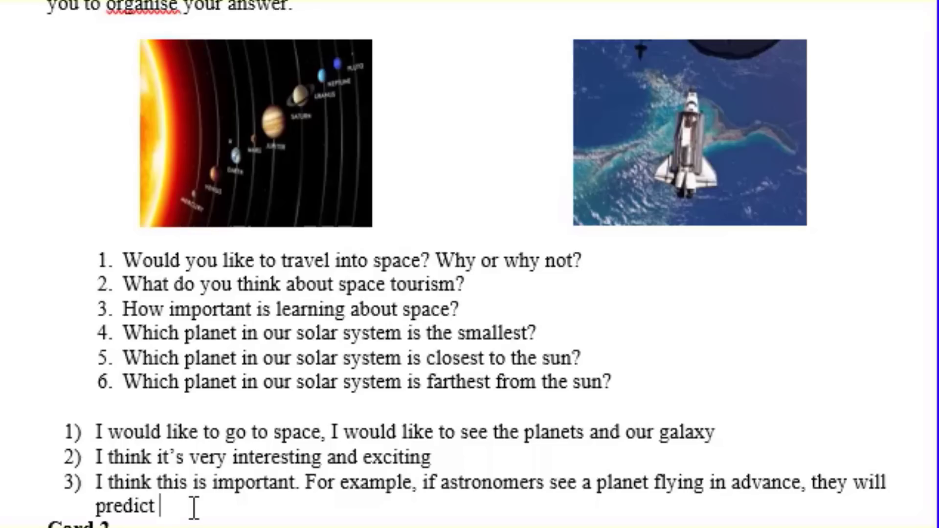
pyautogui.write('what ')
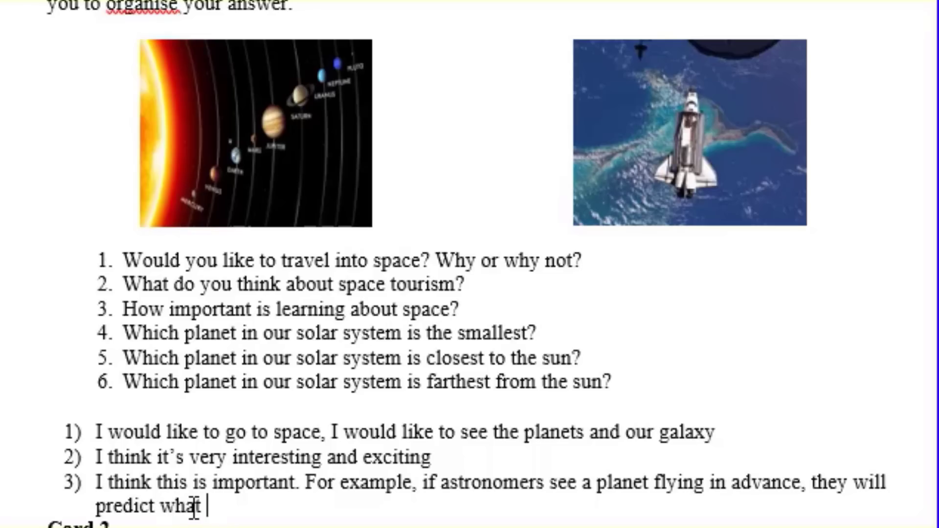
pyautogui.write('to ')
pyautogui.write('do next')
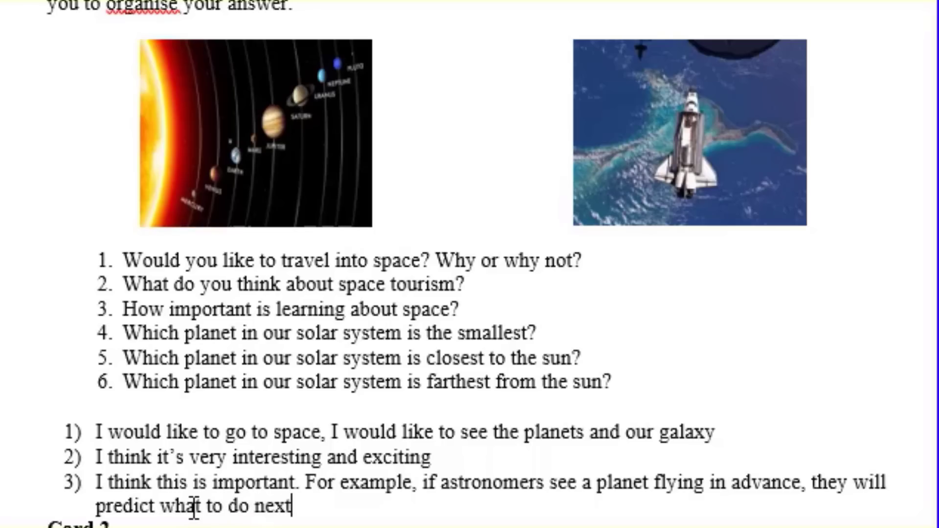
pyautogui.write('.')
pyautogui.press('Return')
pyautogui.scroll(-2, 194, 508)
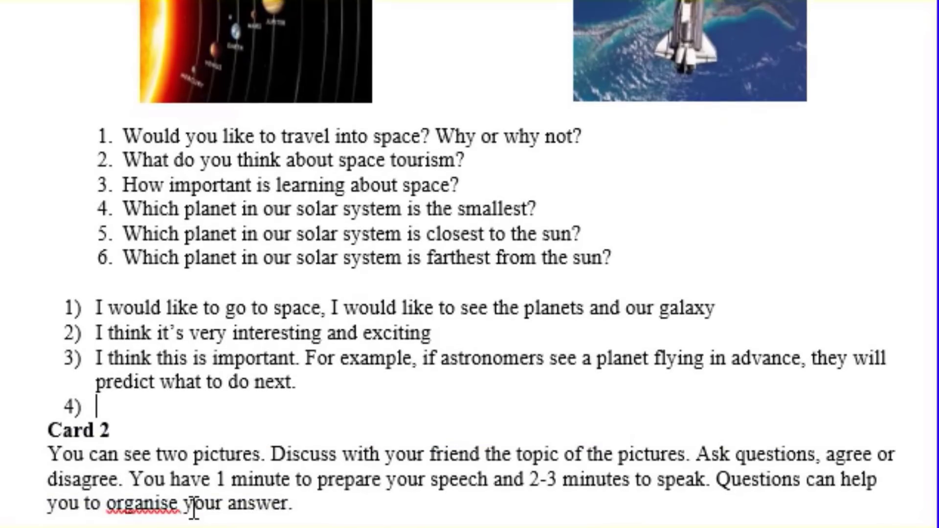
# Write answer 4 'not. the smallest planet is Mercury' and answer 5 'not. the closest planet to the sun is Mercury.'
pyautogui.write('no')
pyautogui.write('t.')
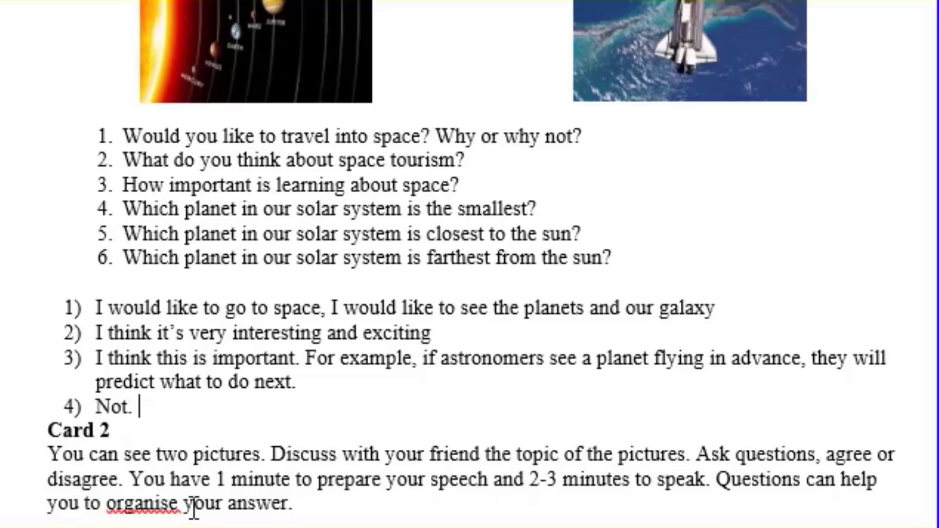
pyautogui.write(' the s')
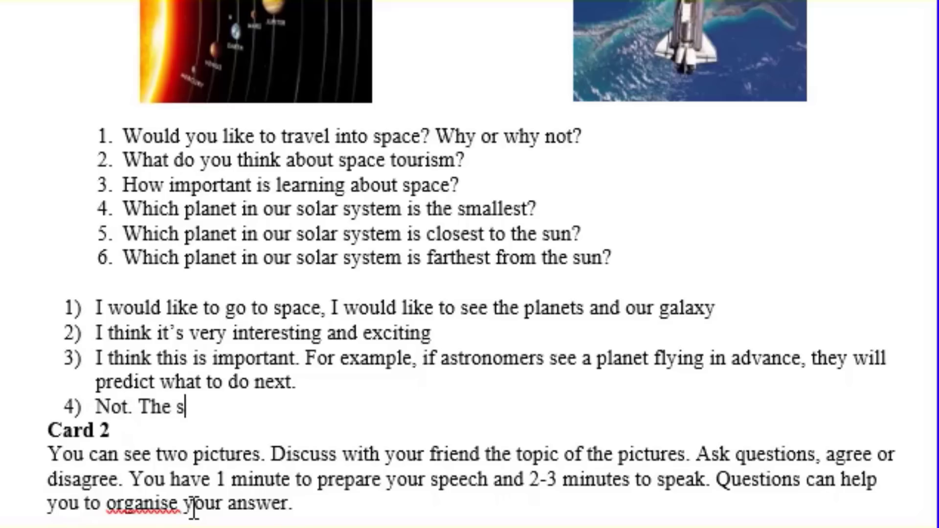
pyautogui.write('mallest ')
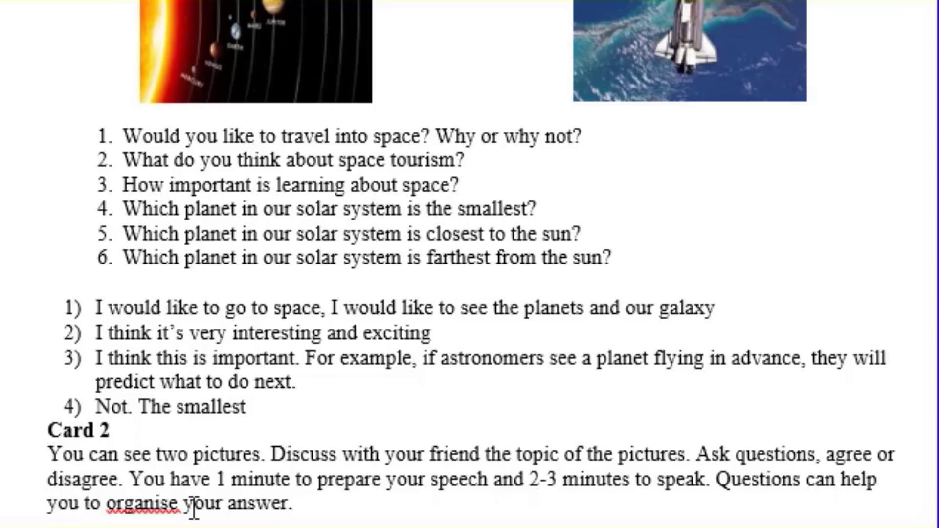
pyautogui.write('planet ')
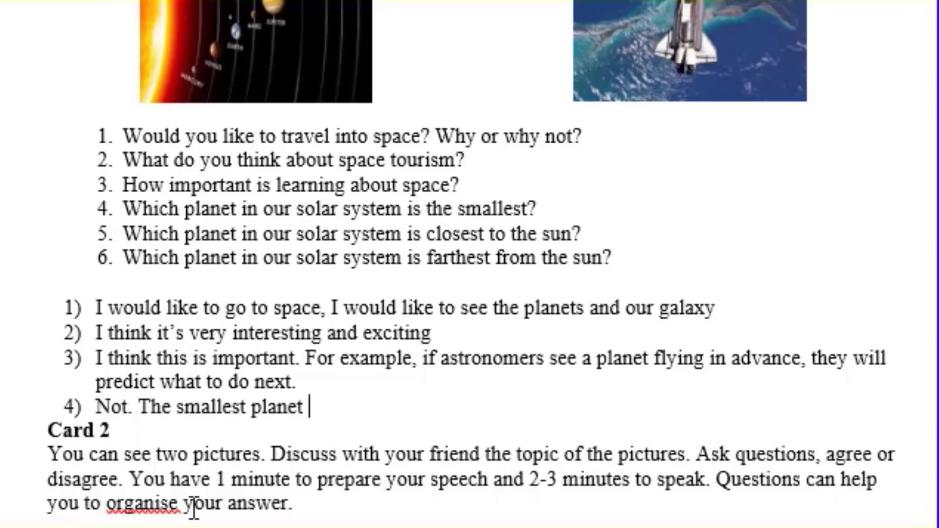
pyautogui.write('isMe')
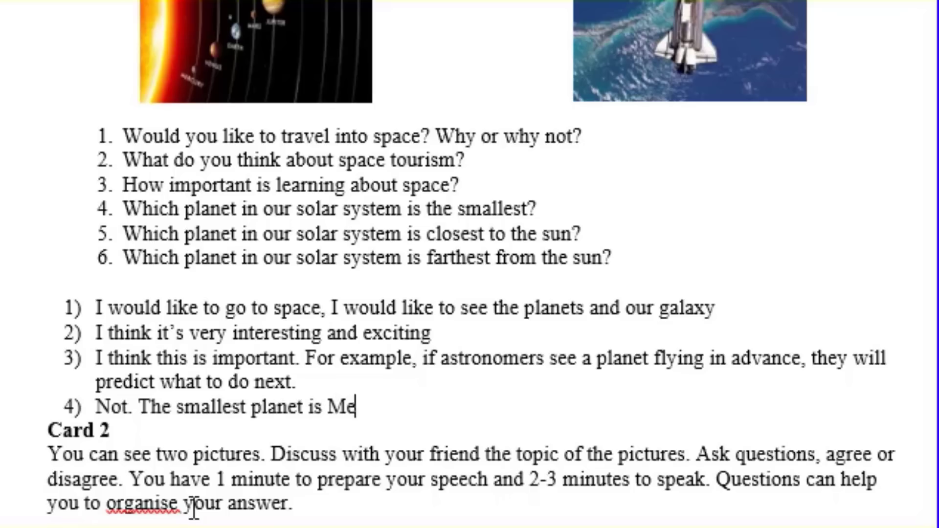
pyautogui.write('rcury.')
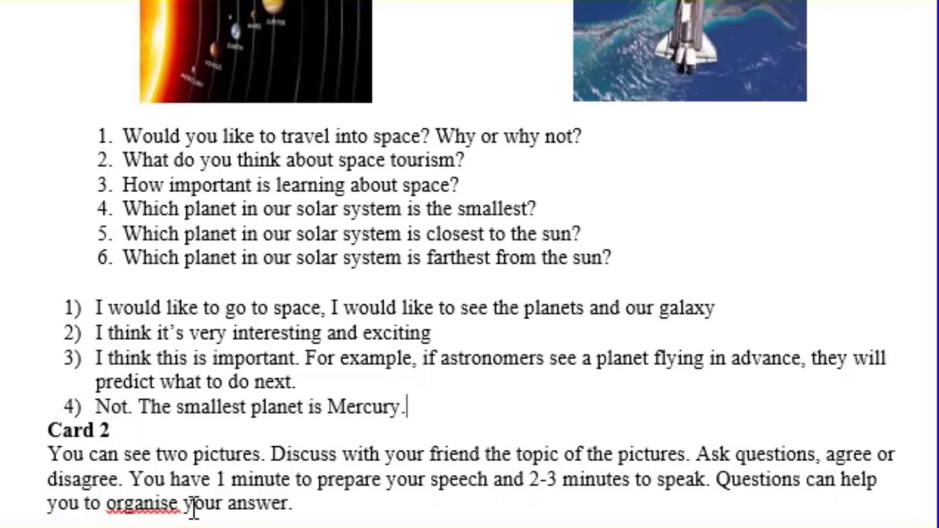
pyautogui.press('Return')
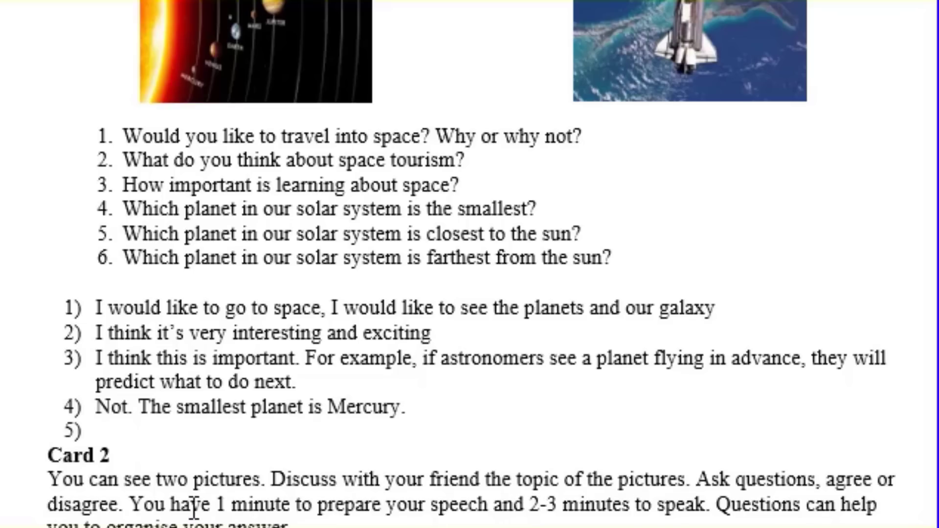
pyautogui.write('not')
pyautogui.write('. ')
pyautogui.write('t')
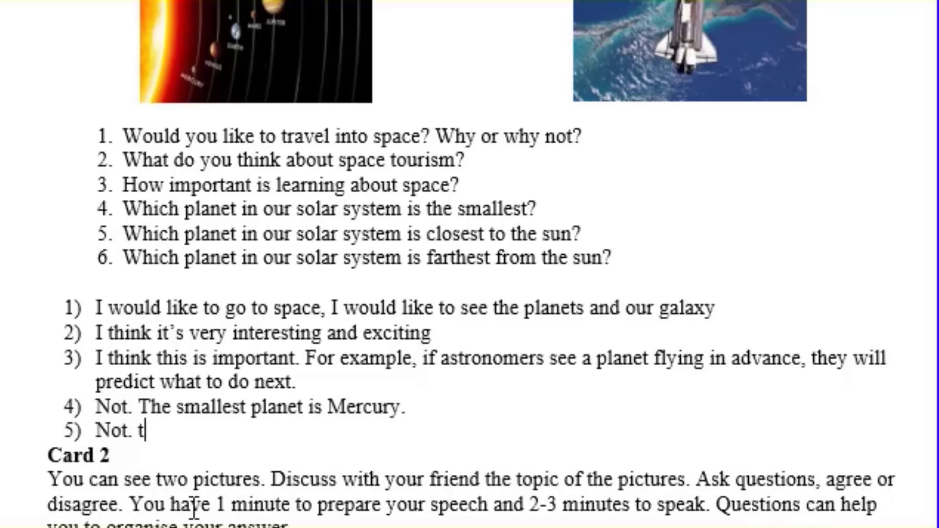
pyautogui.write('he clo')
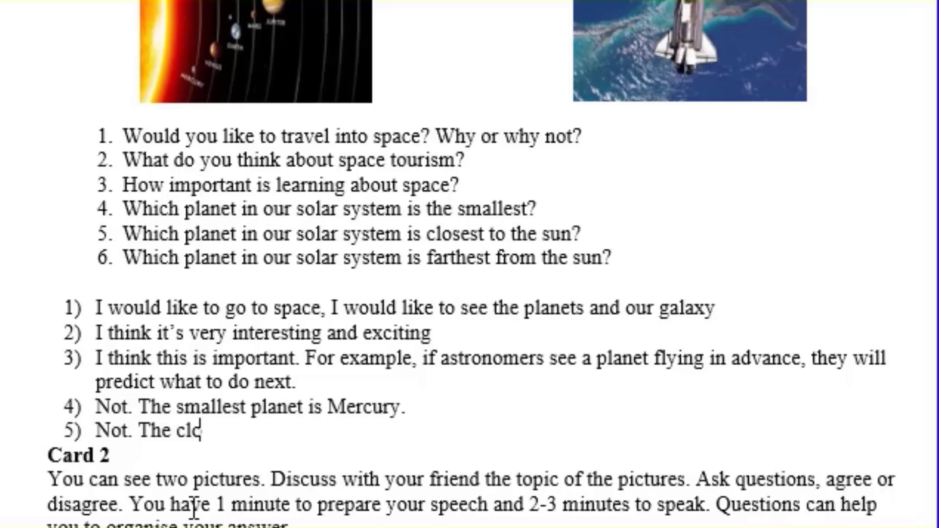
pyautogui.write('sest ')
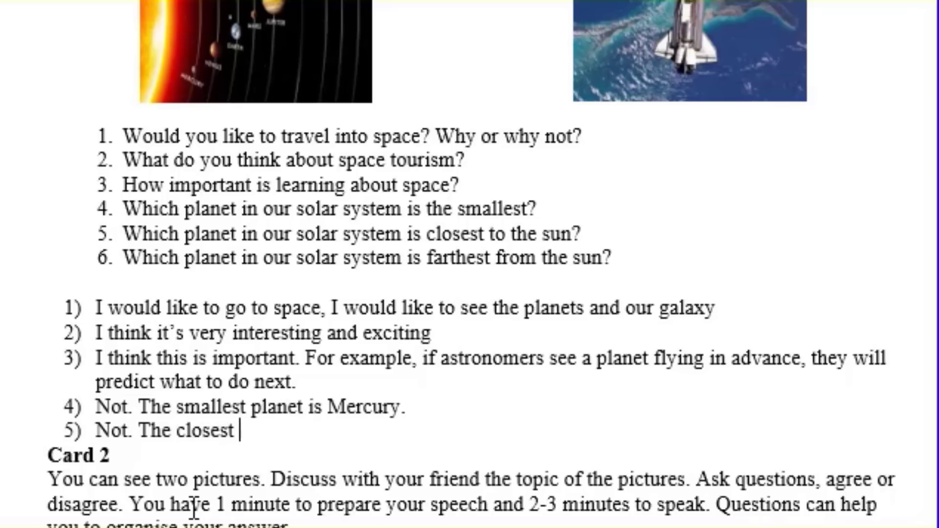
pyautogui.write('planet ')
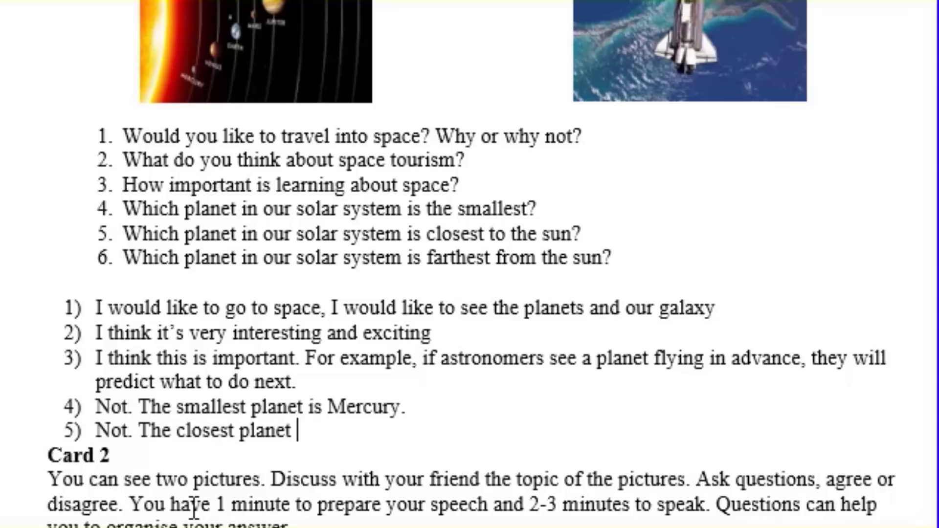
pyautogui.write('to the ')
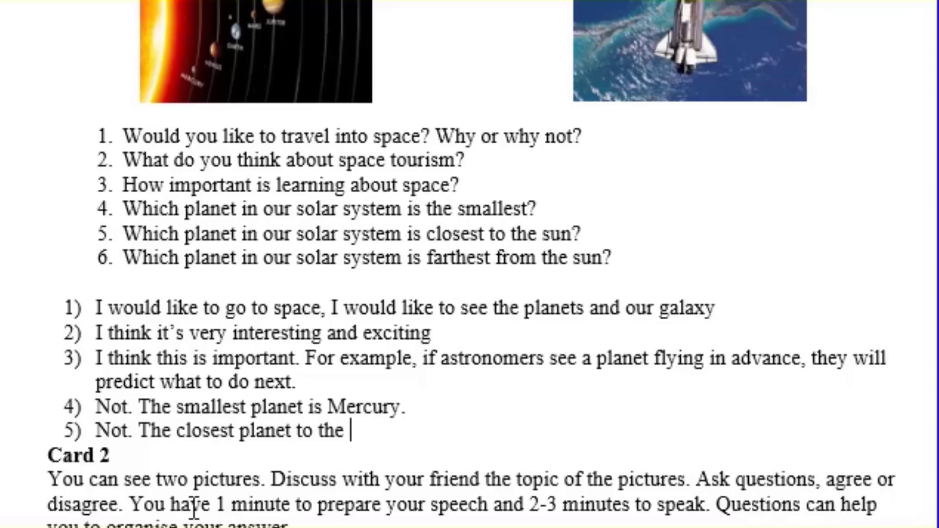
pyautogui.write('sum')
pyautogui.press('BackSpace')
pyautogui.write('n ')
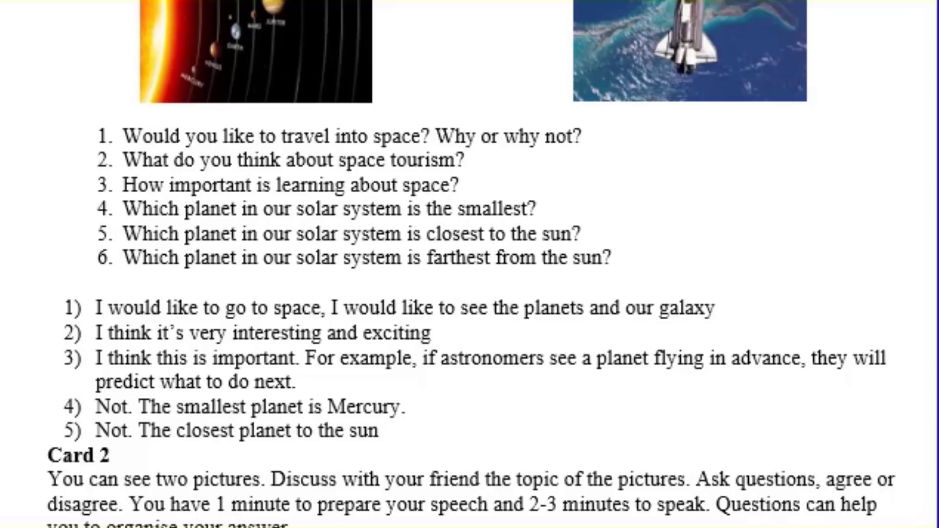
pyautogui.write('is M')
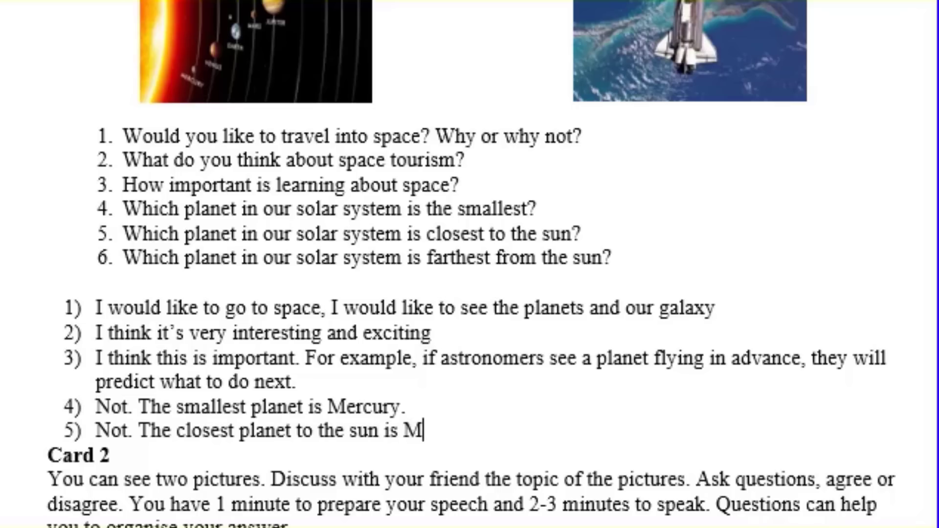
pyautogui.write('ercury')
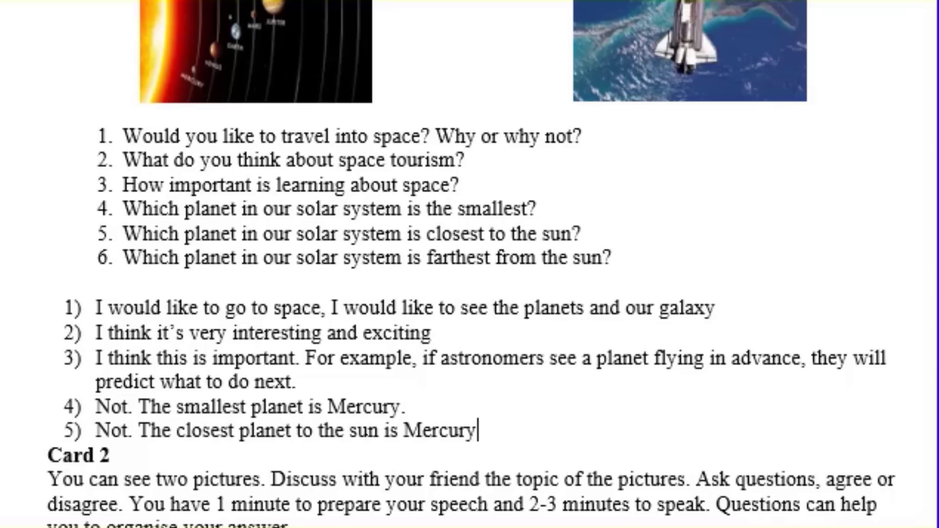
pyautogui.write('.')
pyautogui.press('Return')
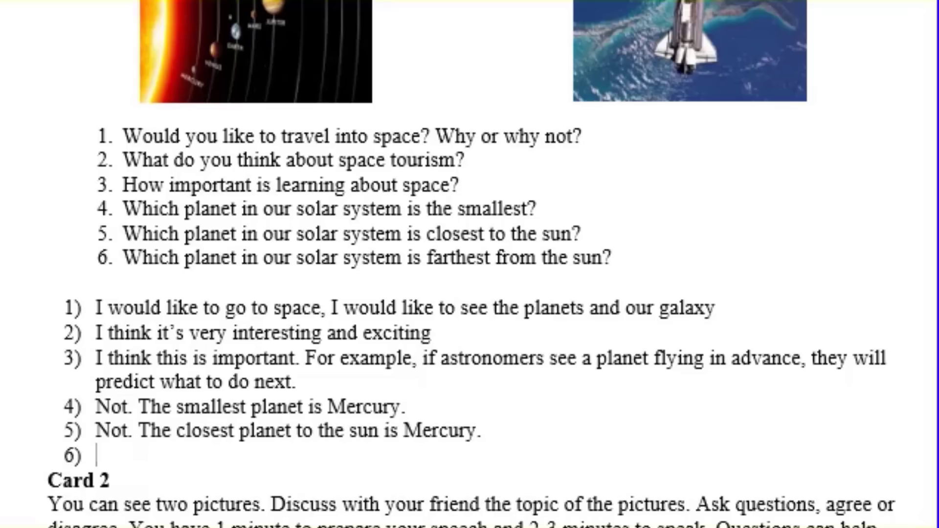
# Type answer 6 as 'Not. The farthest planet from the sun is Neptune.', replacing the stray slash
pyautogui.write('Not. ')
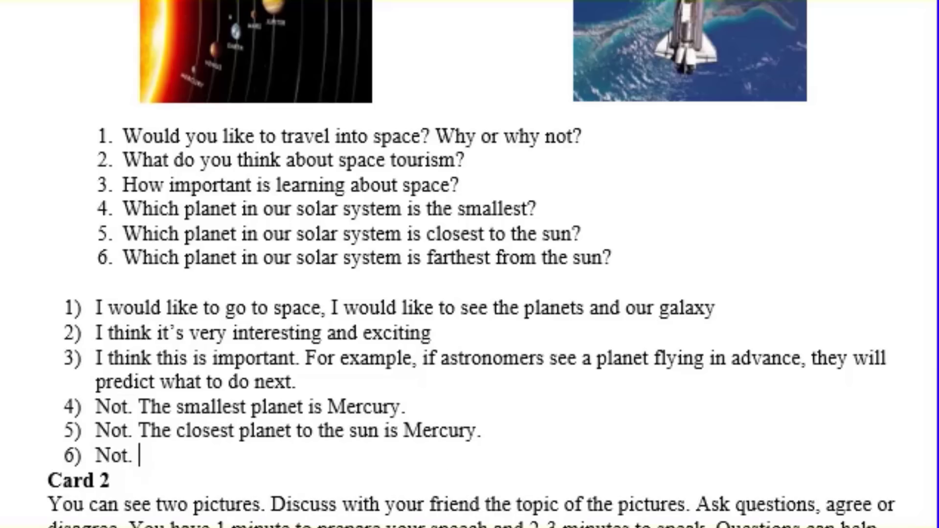
pyautogui.write('The ')
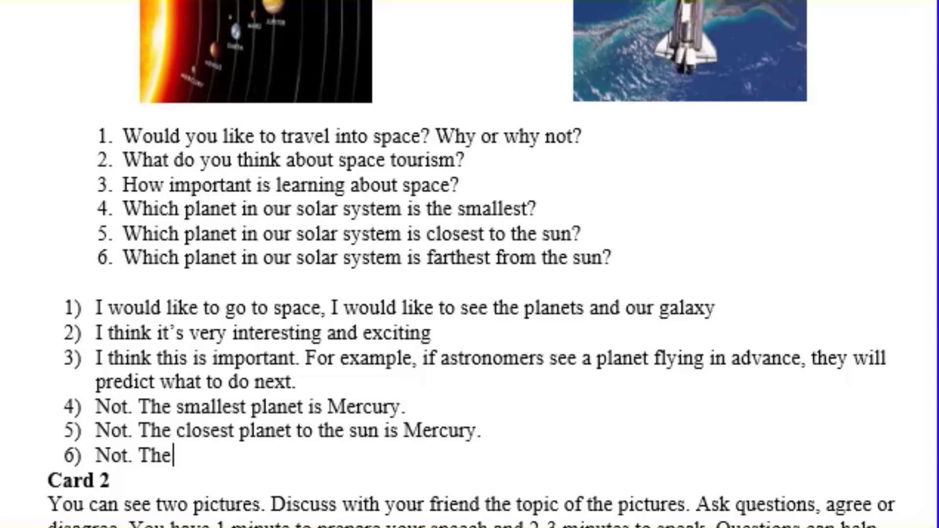
pyautogui.write('far')
pyautogui.write('th')
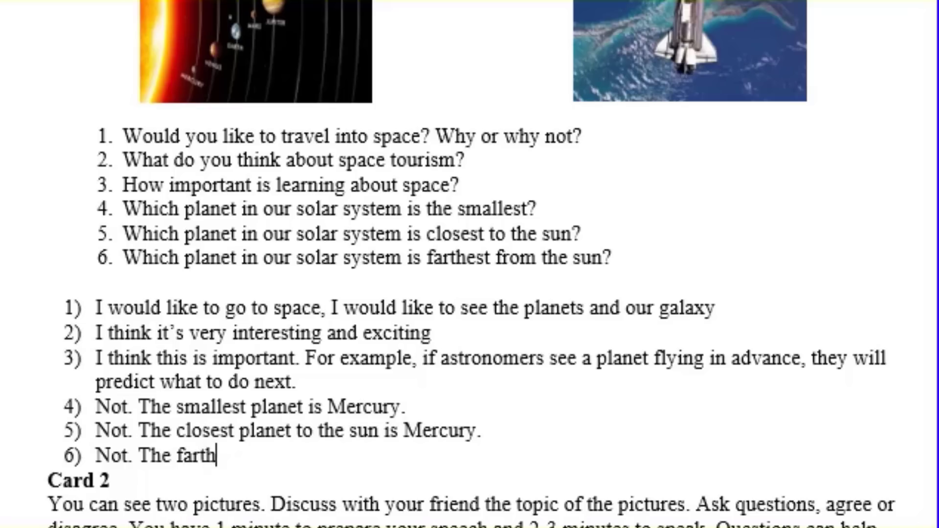
pyautogui.write('est ')
pyautogui.write('planet')
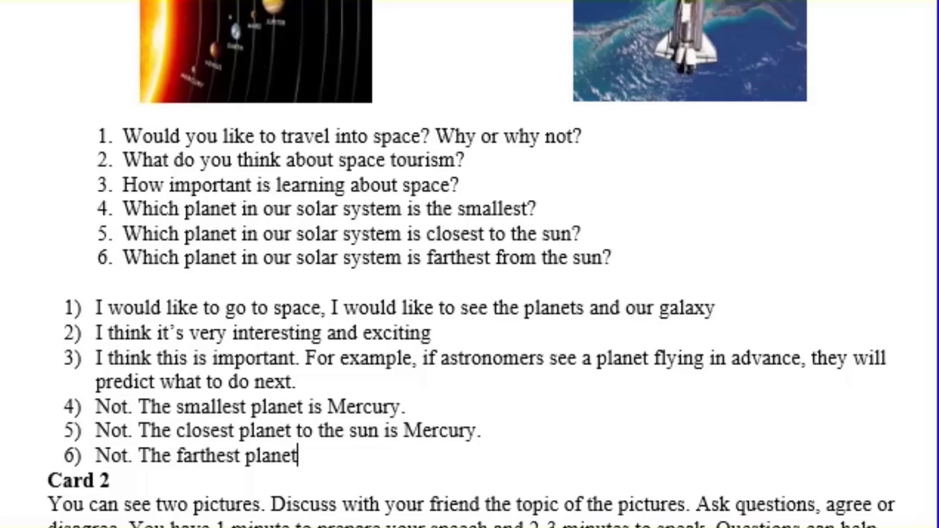
pyautogui.write(' fr')
pyautogui.write('om the')
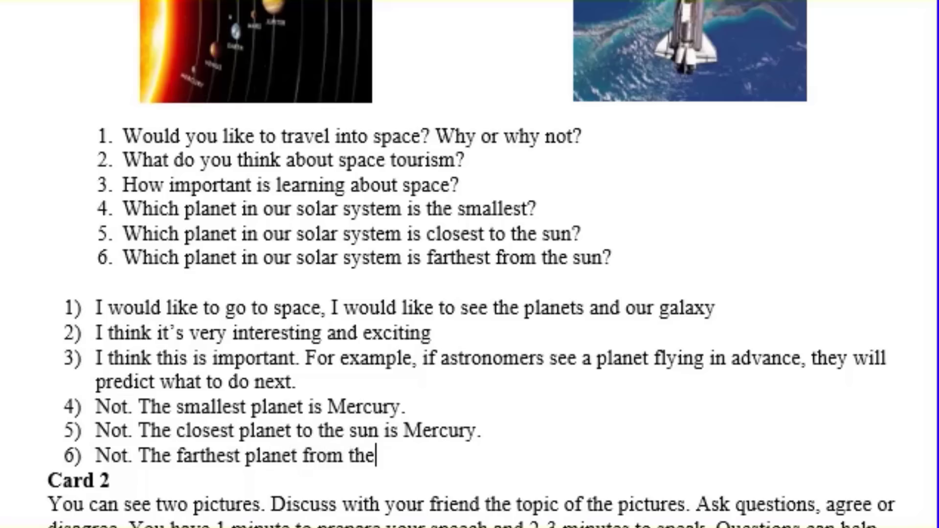
pyautogui.write(' sun ')
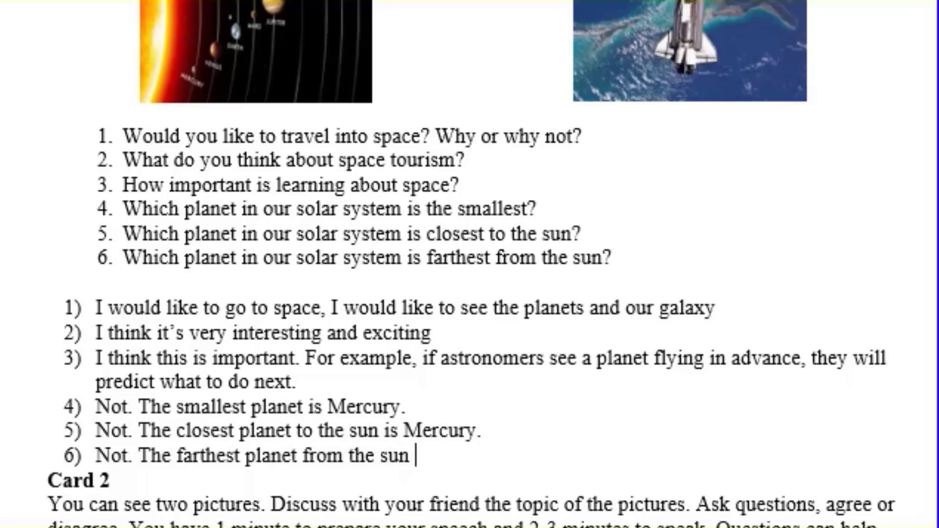
pyautogui.write('is N')
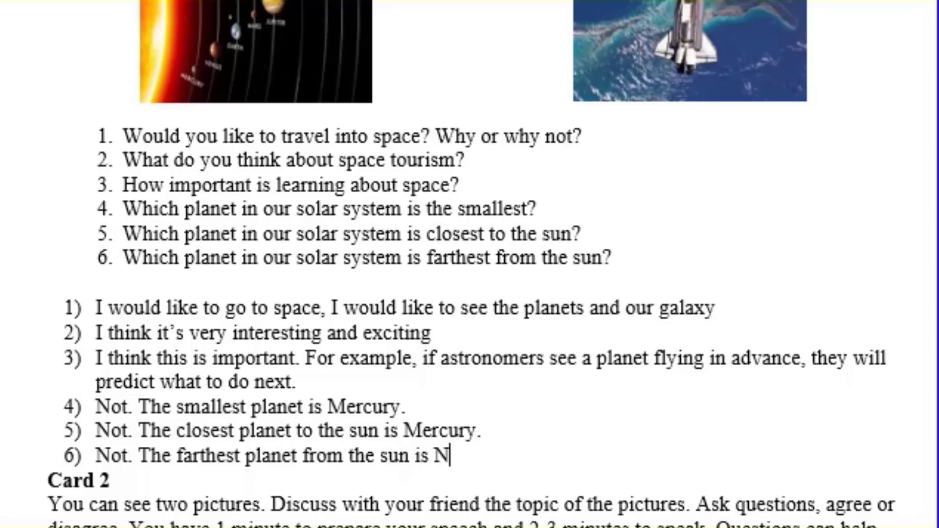
pyautogui.write('eptune')
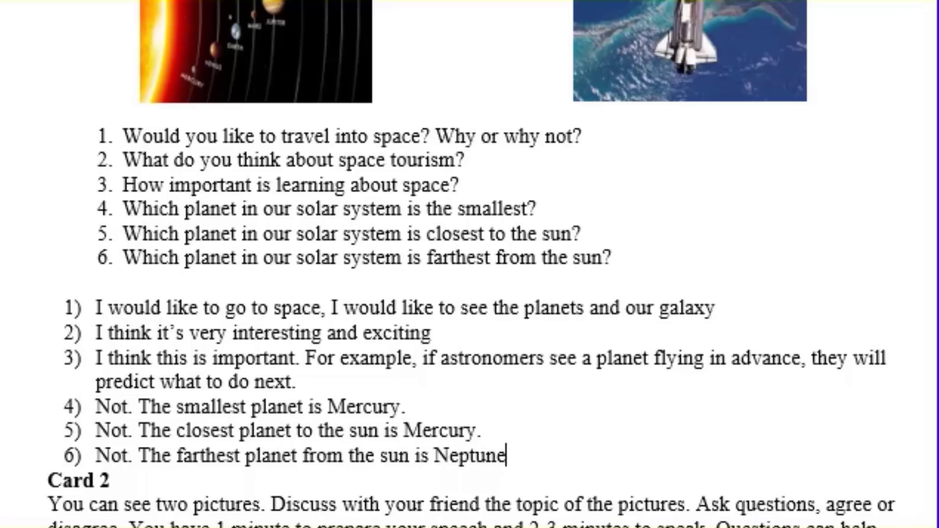
pyautogui.write('/')
pyautogui.press('BackSpace')
pyautogui.write('.')
pyautogui.scroll(-3, 158, 415)
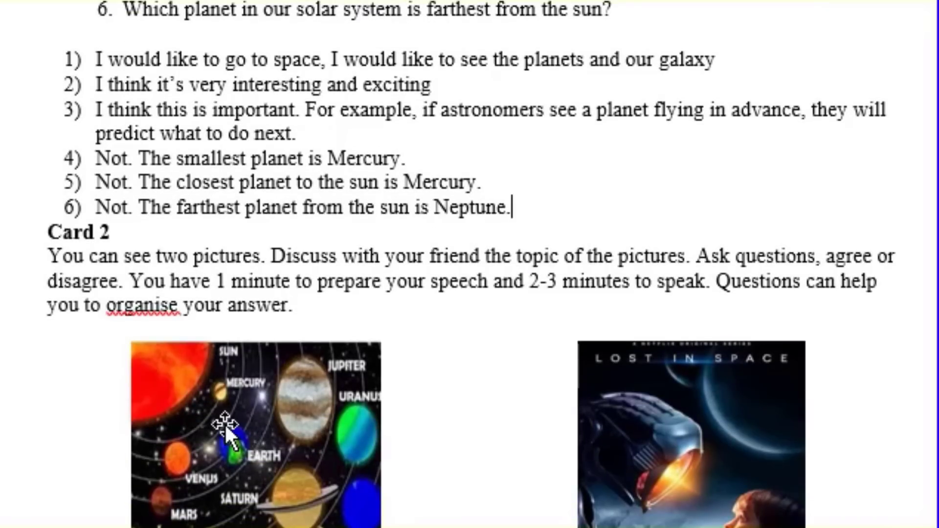
pyautogui.scroll(-2, 252, 263)
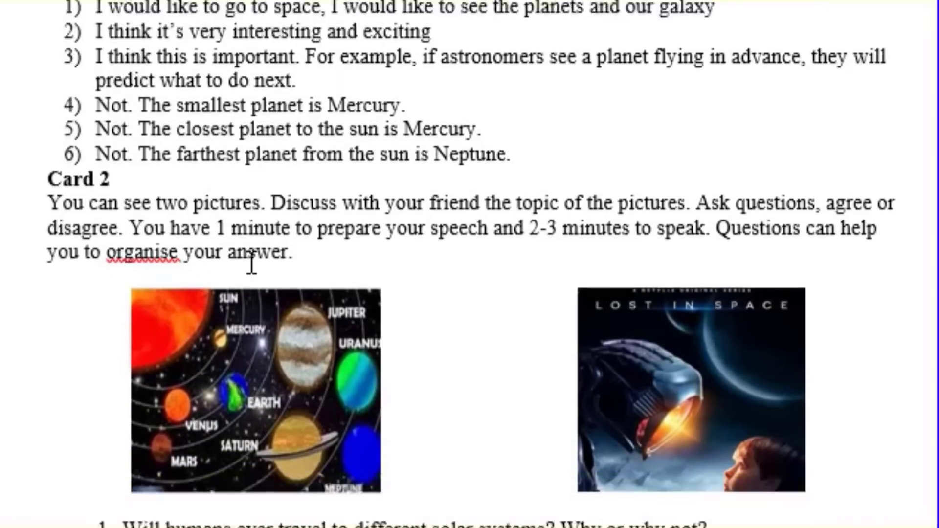
pyautogui.scroll(-2, 285, 331)
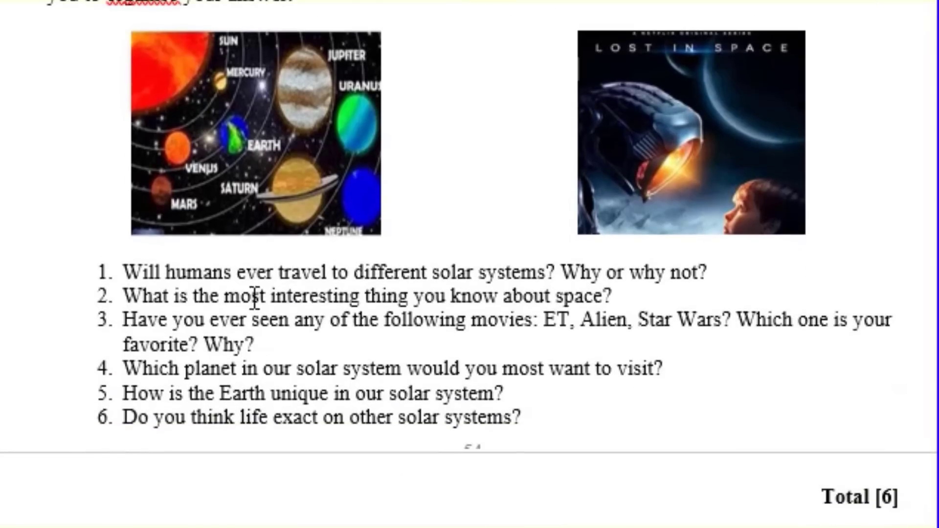
pyautogui.moveTo(238, 272); pyautogui.dragTo(311, 359)
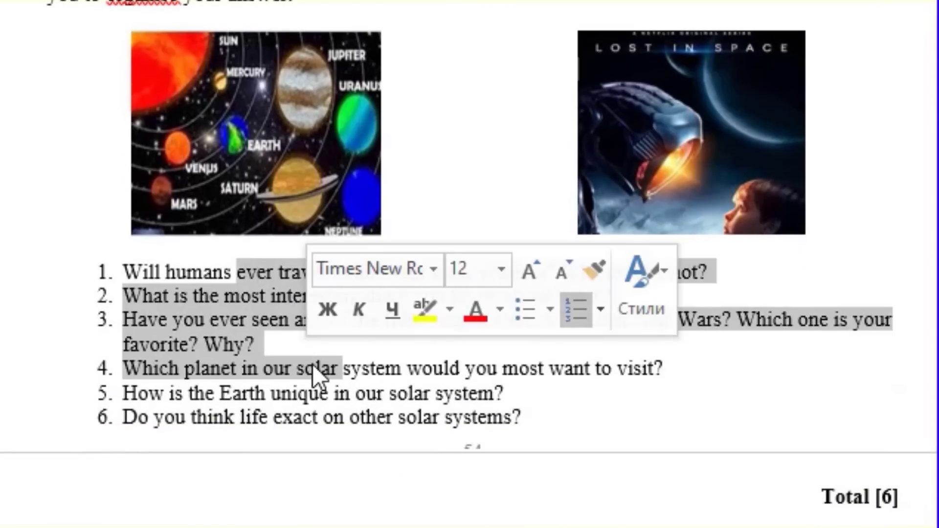